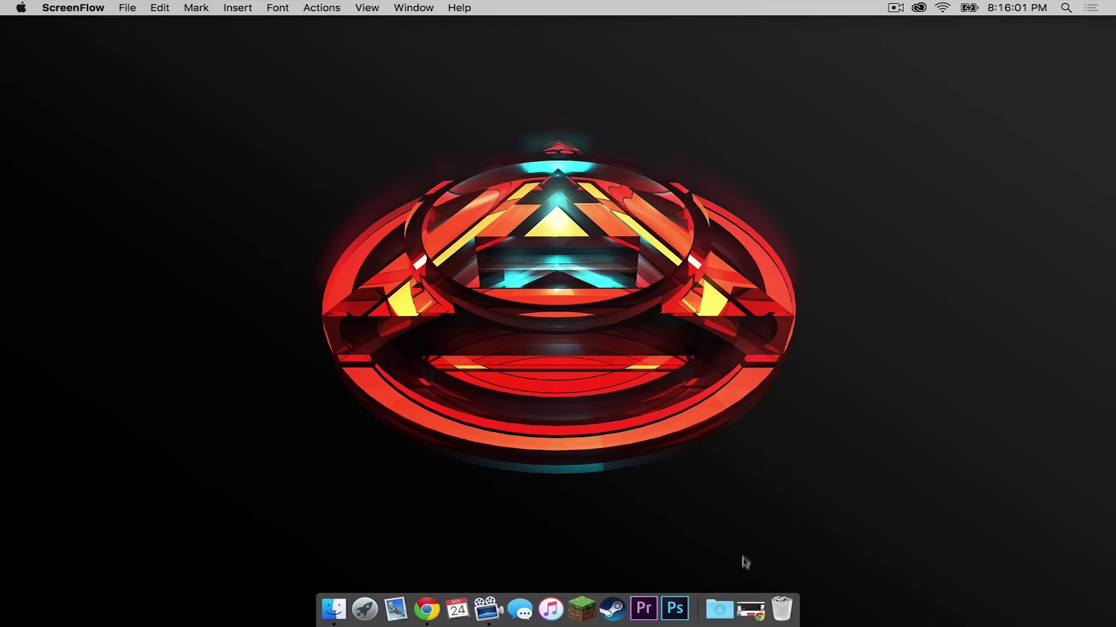
Step: Restore the Minecraft Forge page in Chrome and download the latest Installer, version 11.14.4.1586, skipping the advertisement
{"action": "left_click", "coordinate": [751, 609]}
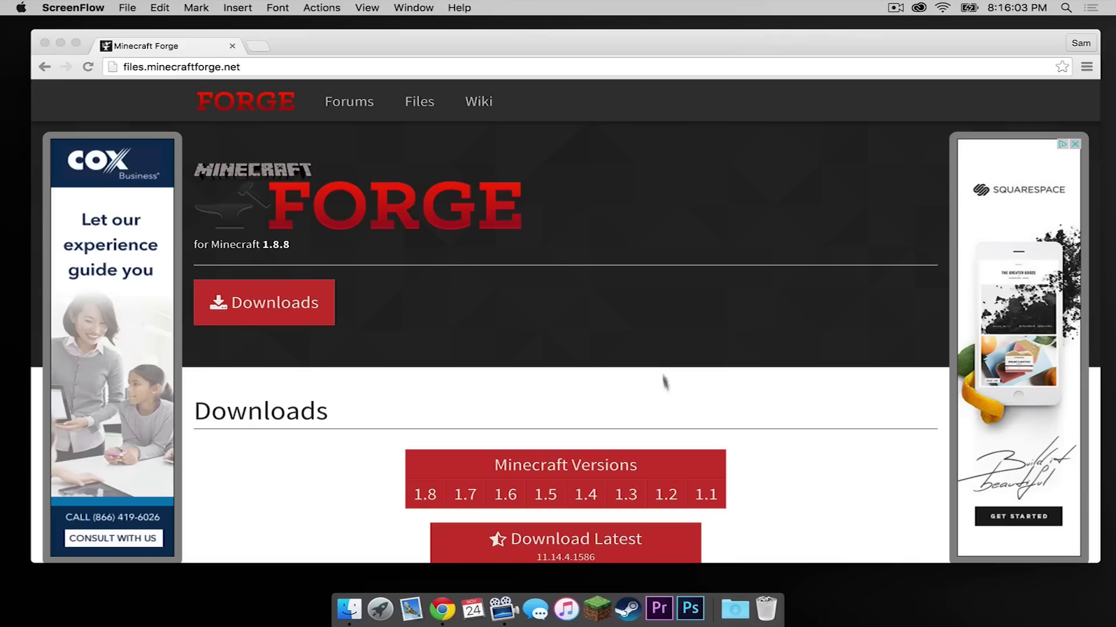
{"action": "scroll", "coordinate": [661, 372], "scroll_direction": "down", "scroll_amount": 2}
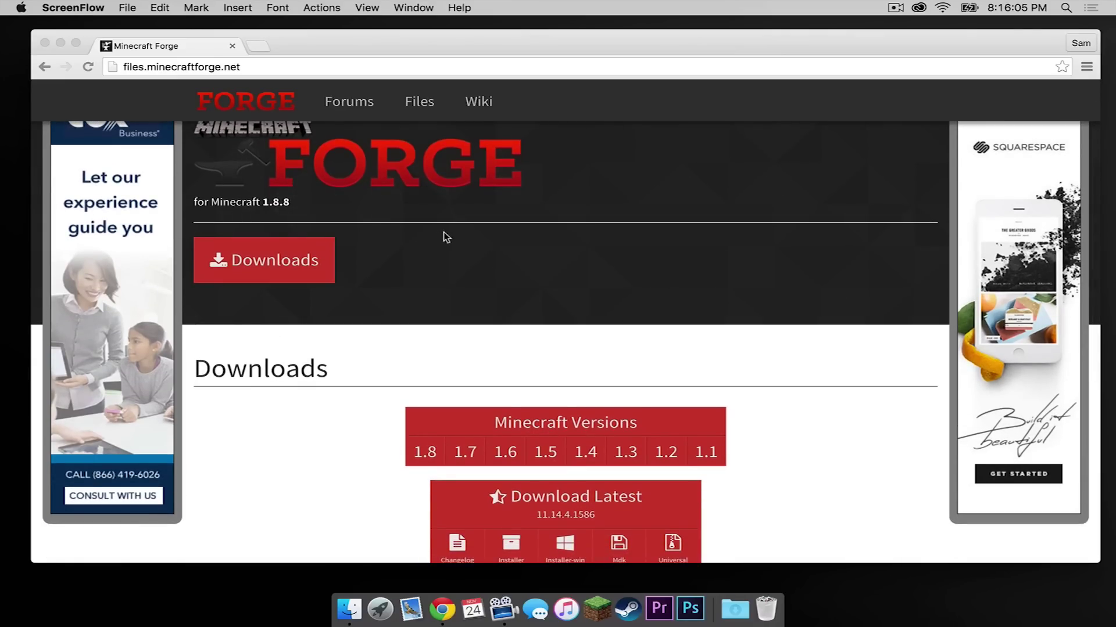
{"action": "scroll", "coordinate": [444, 232], "scroll_direction": "down", "scroll_amount": 3}
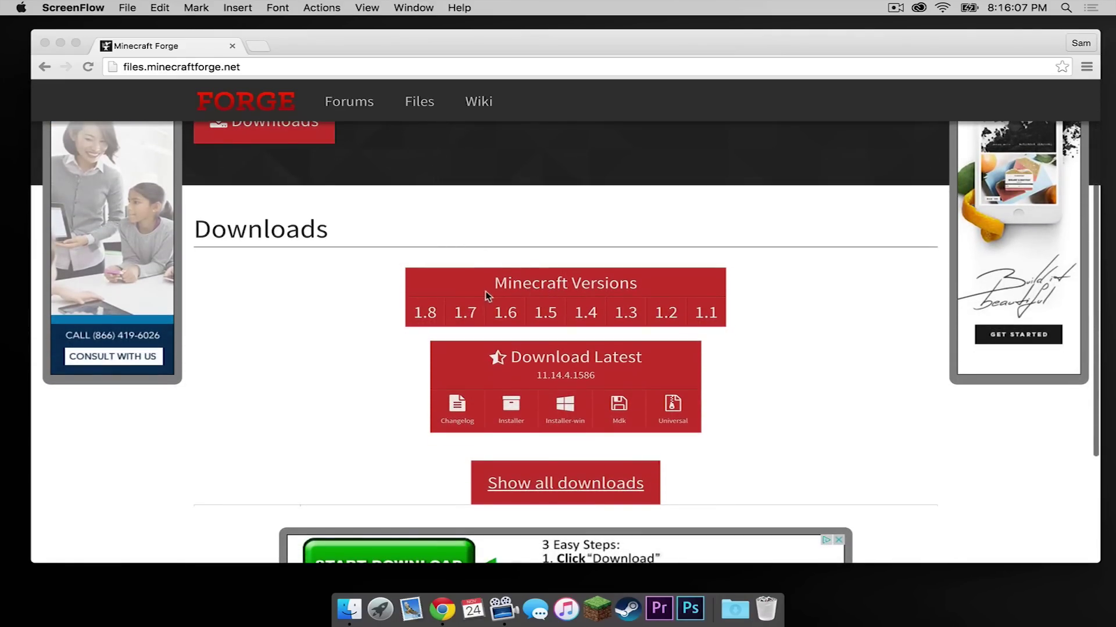
{"action": "left_click", "coordinate": [420, 315]}
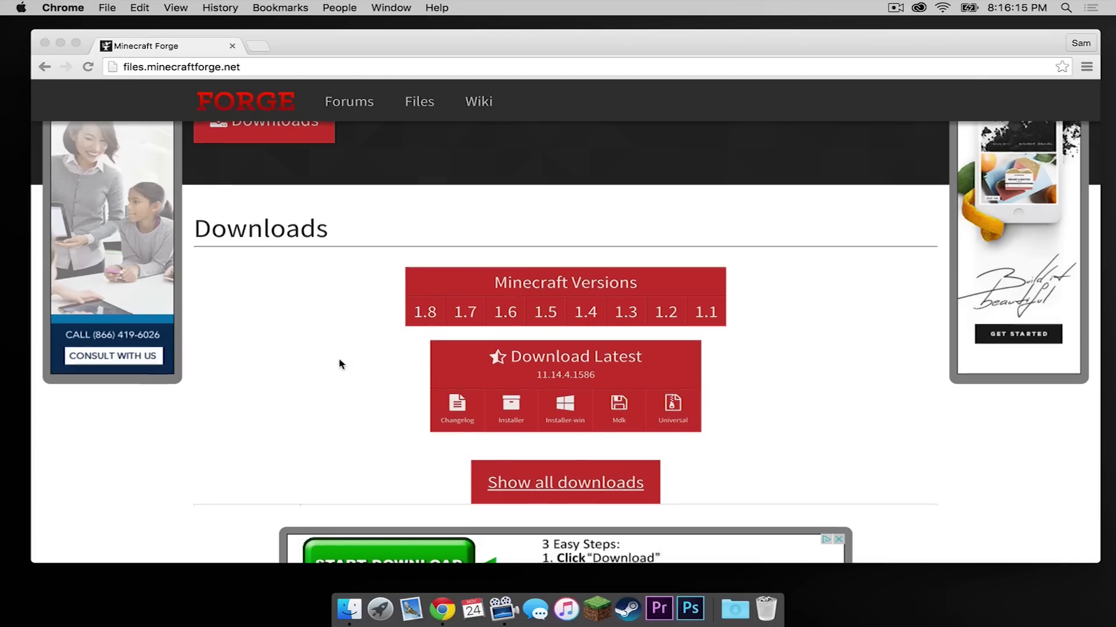
{"action": "scroll", "coordinate": [348, 364], "scroll_direction": "down", "scroll_amount": 1}
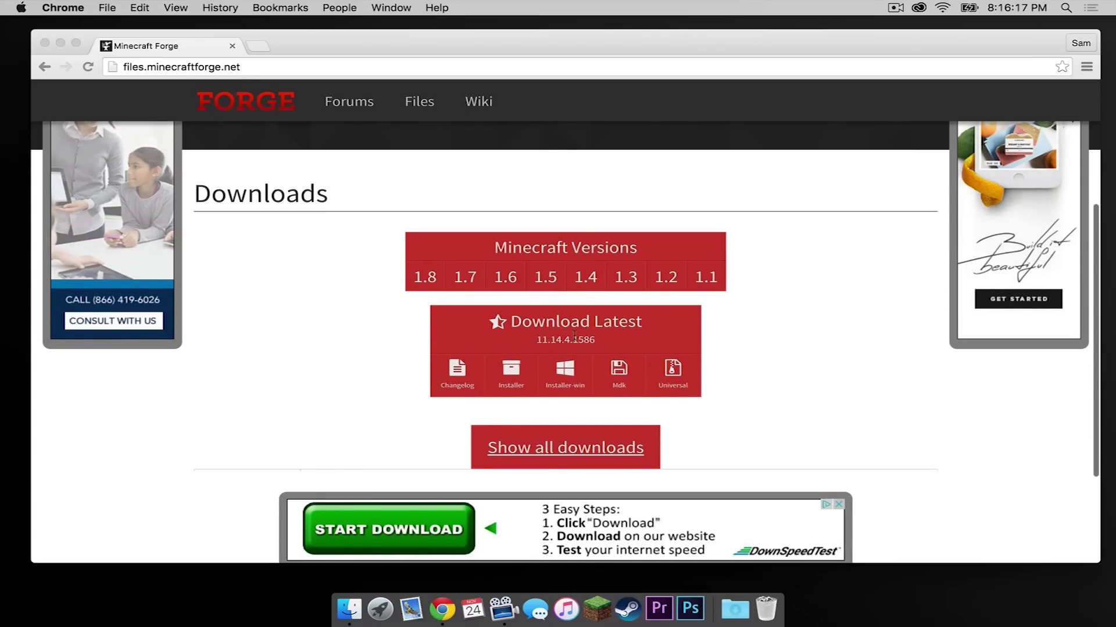
{"action": "left_click", "coordinate": [512, 375]}
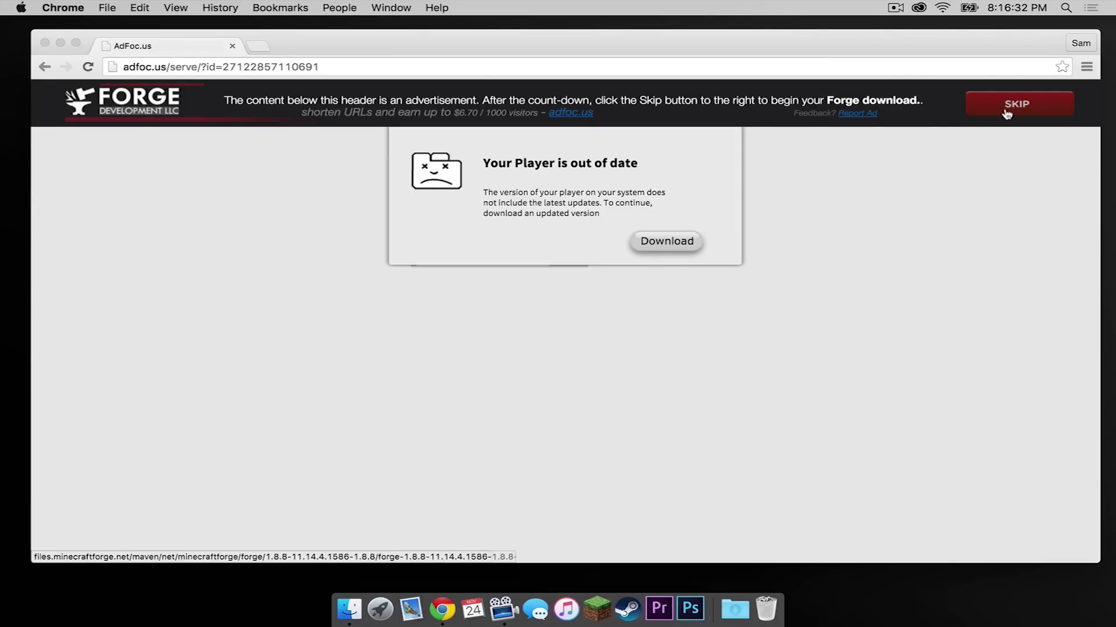
{"action": "left_click", "coordinate": [1007, 113]}
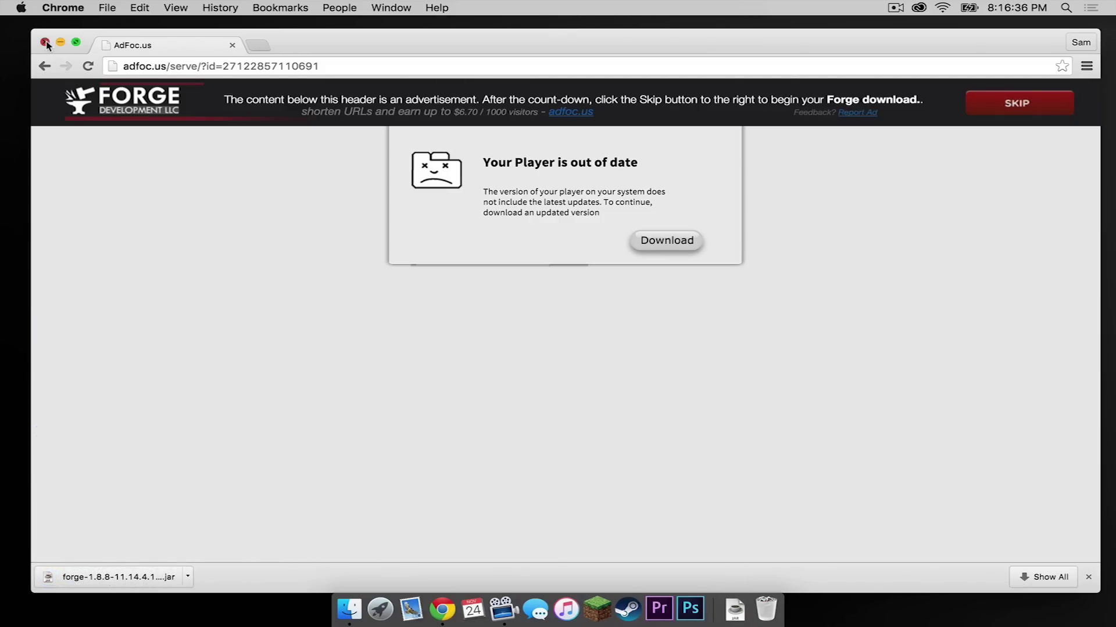
Step: Close the browser window and move the downloaded Forge installer jar onto the desktop
{"action": "left_click", "coordinate": [45, 42]}
{"action": "left_click", "coordinate": [406, 322]}
{"action": "left_click", "coordinate": [735, 609]}
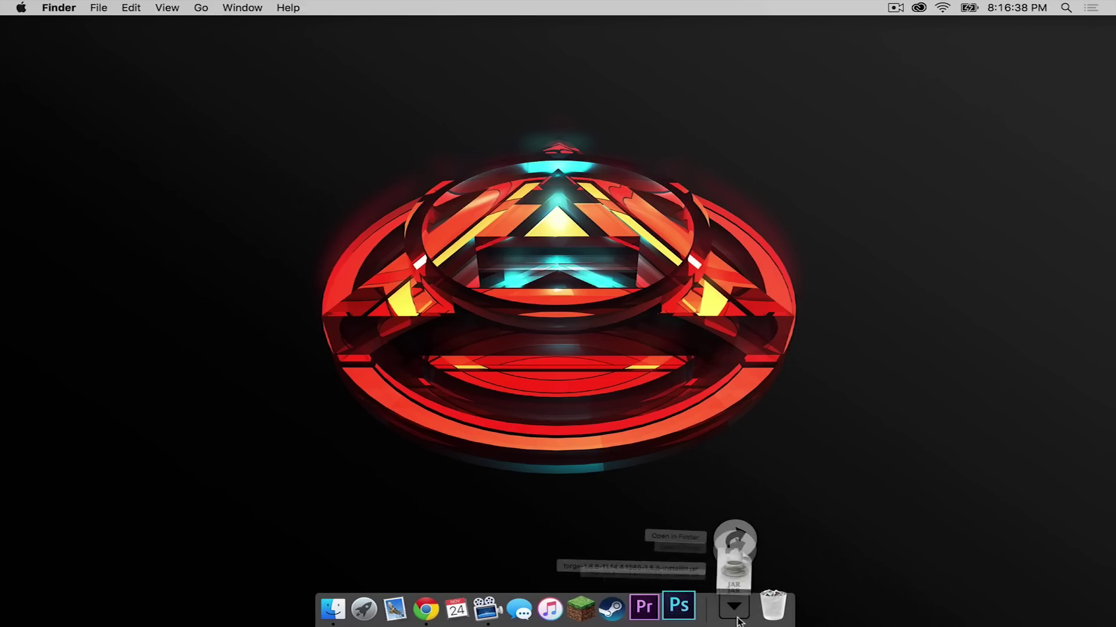
{"action": "left_click_drag", "start_coordinate": [752, 537], "coordinate": [933, 247]}
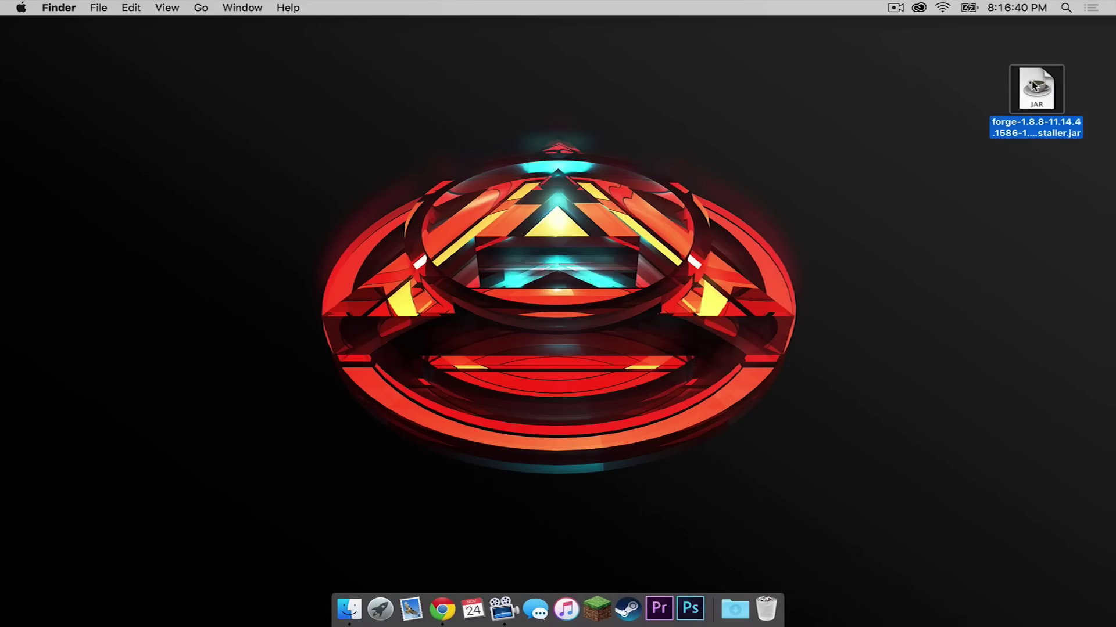
{"action": "left_click", "coordinate": [816, 235]}
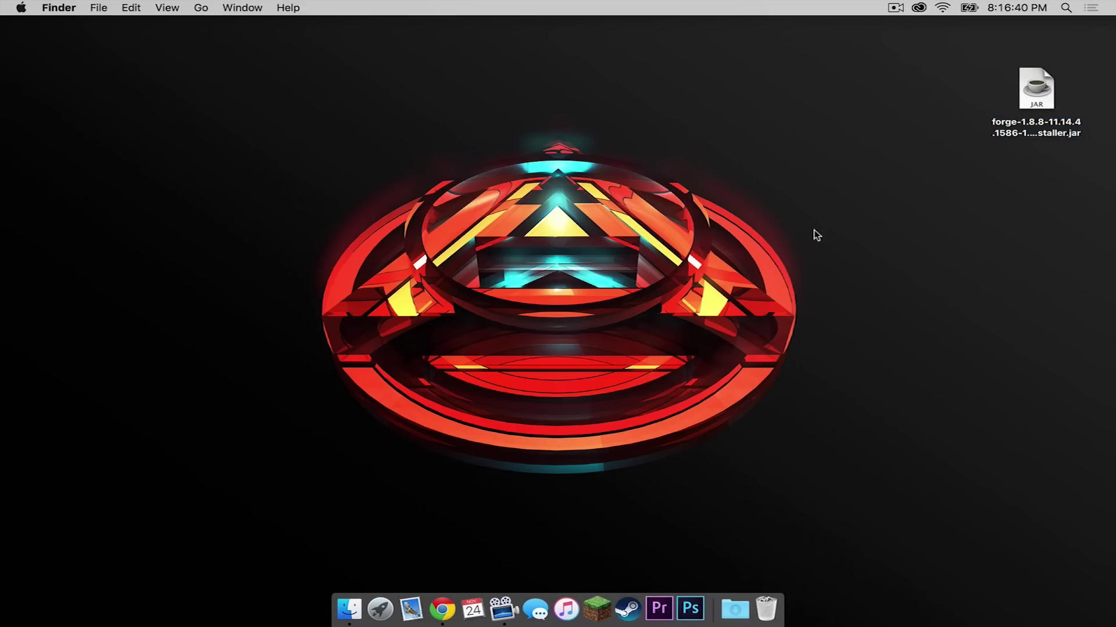
Step: Open a Finder window and go to the folder ~/Library/
{"action": "left_click", "coordinate": [348, 607]}
{"action": "left_click", "coordinate": [201, 7]}
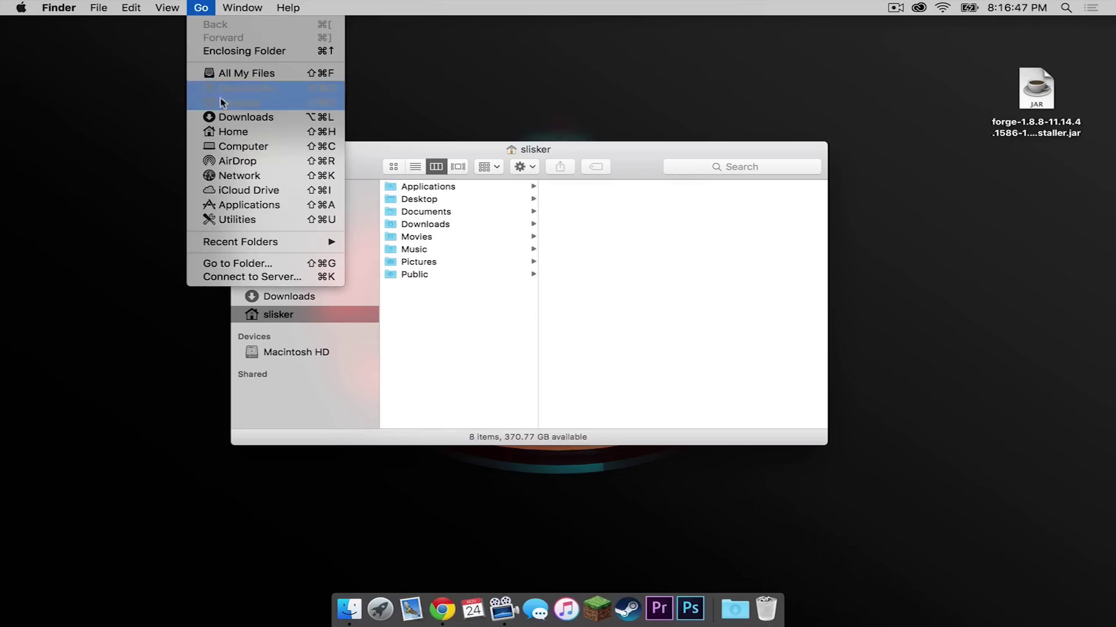
{"action": "left_click", "coordinate": [255, 263]}
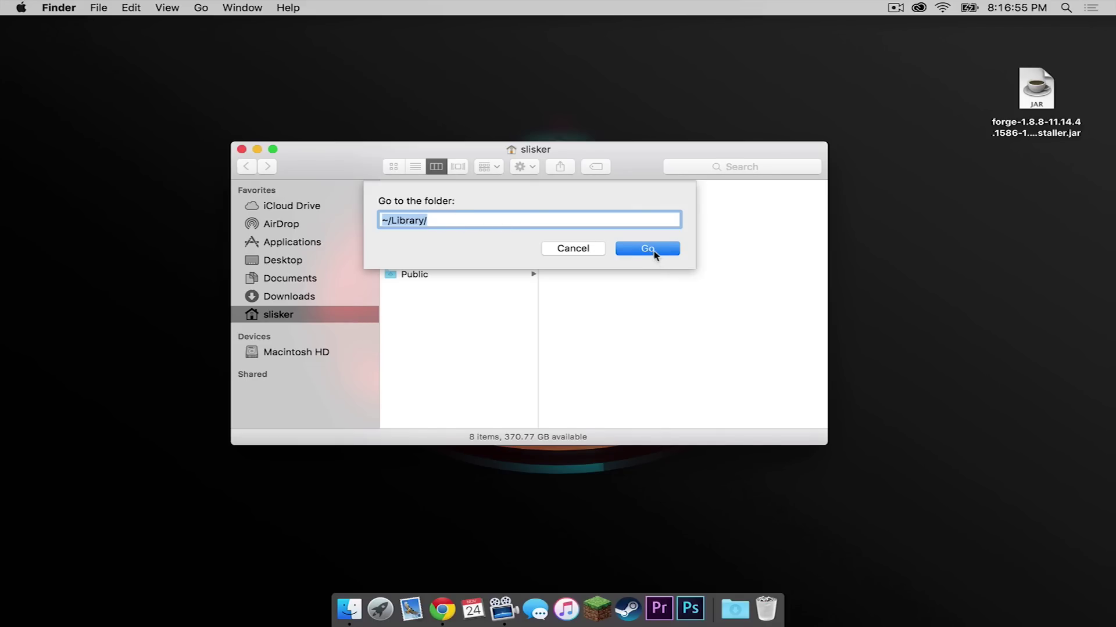
{"action": "left_click", "coordinate": [653, 252]}
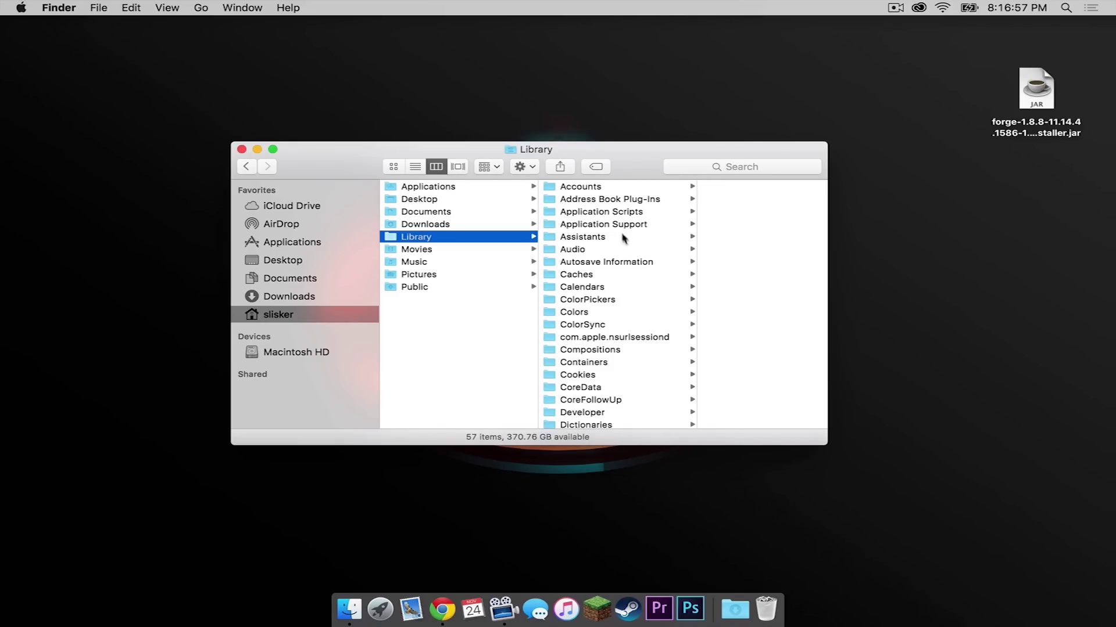
Step: Open the minecraft folder inside Application Support
{"action": "left_click", "coordinate": [604, 225]}
{"action": "scroll", "coordinate": [701, 263], "scroll_direction": "down", "scroll_amount": 6}
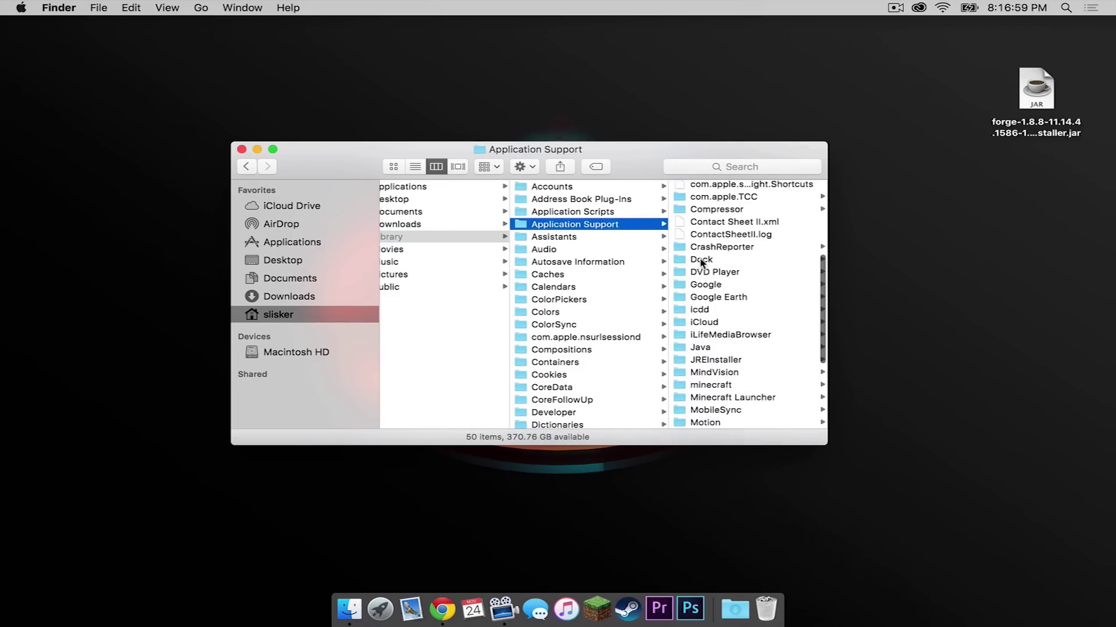
{"action": "scroll", "coordinate": [701, 263], "scroll_direction": "down", "scroll_amount": 3}
{"action": "left_click", "coordinate": [701, 330]}
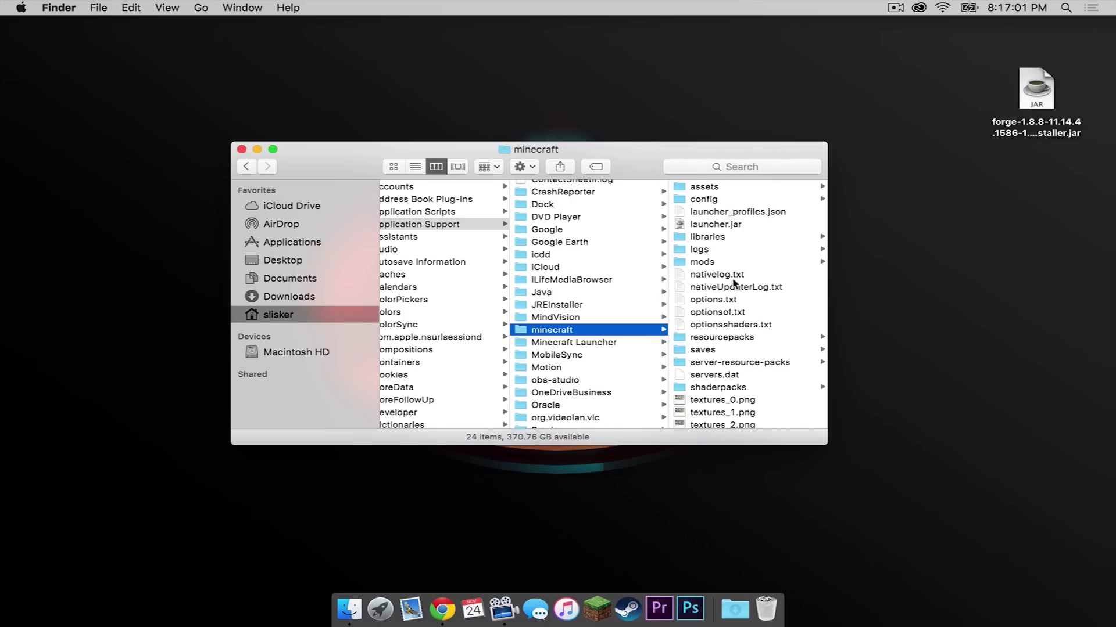
Step: Back up saves, resourcepacks, options.txt and servers.dat by moving them from the minecraft folder to the desktop
{"action": "scroll", "coordinate": [734, 284], "scroll_direction": "down", "scroll_amount": 1}
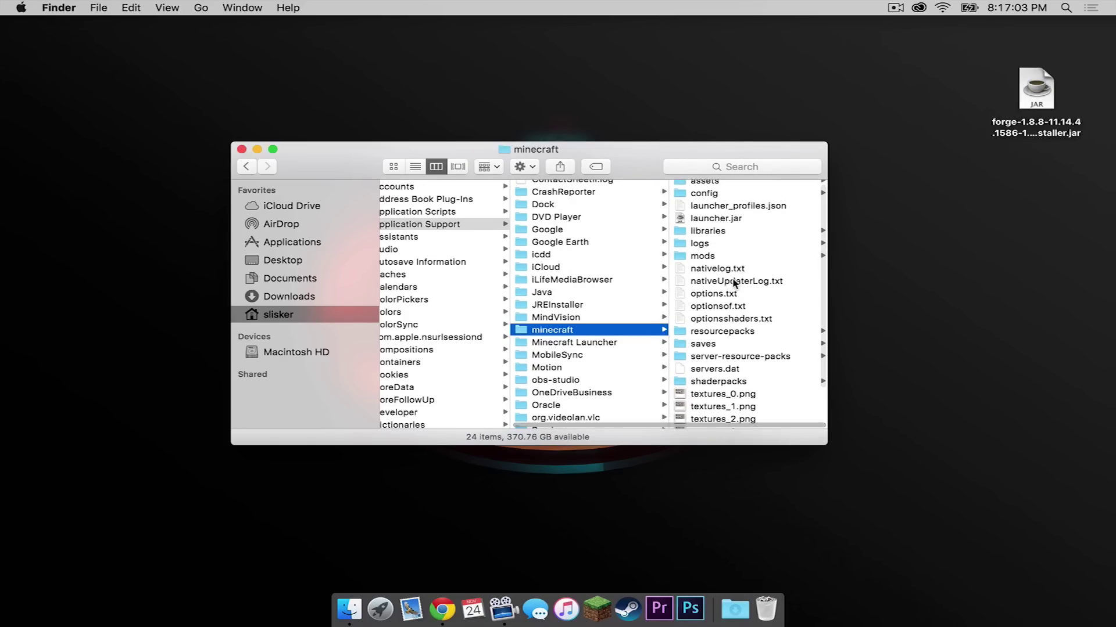
{"action": "scroll", "coordinate": [734, 284], "scroll_direction": "up", "scroll_amount": 1}
{"action": "left_click_drag", "start_coordinate": [703, 349], "coordinate": [1044, 230]}
{"action": "scroll", "coordinate": [723, 225], "scroll_direction": "down", "scroll_amount": 2}
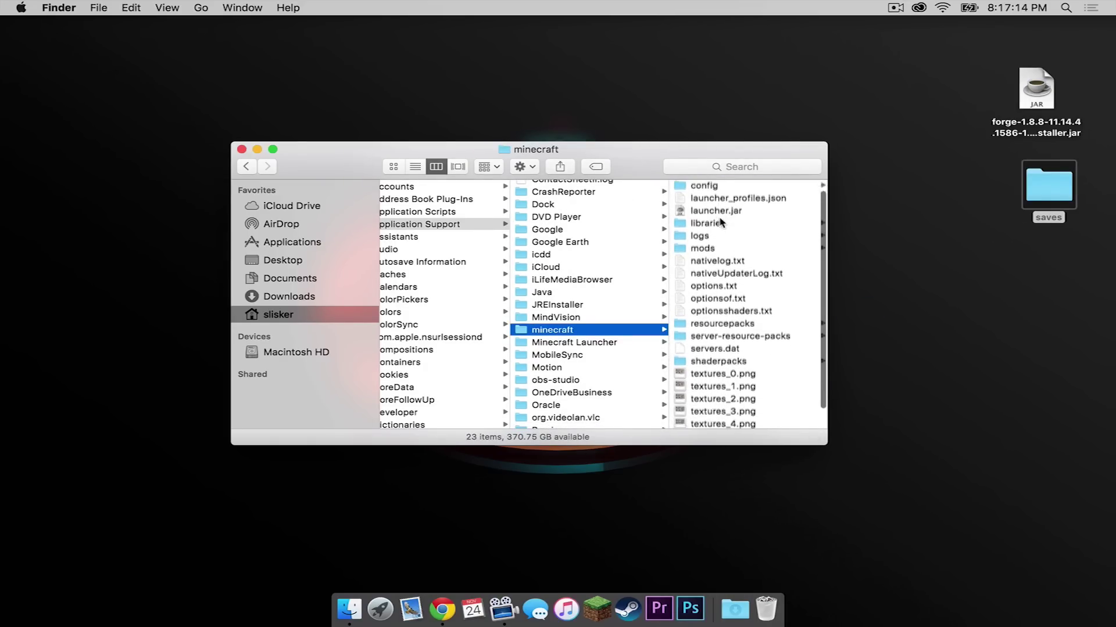
{"action": "left_click_drag", "start_coordinate": [695, 321], "coordinate": [1003, 293]}
{"action": "left_click_drag", "start_coordinate": [714, 284], "coordinate": [961, 375]}
{"action": "scroll", "coordinate": [790, 291], "scroll_direction": "up", "scroll_amount": 1}
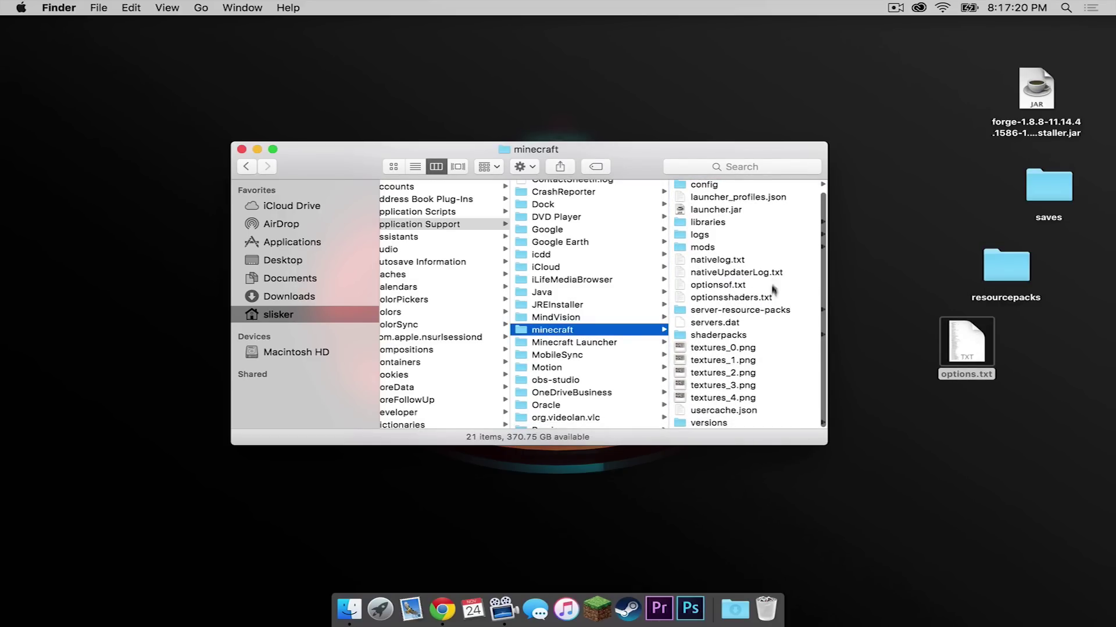
{"action": "left_click_drag", "start_coordinate": [703, 323], "coordinate": [1067, 394]}
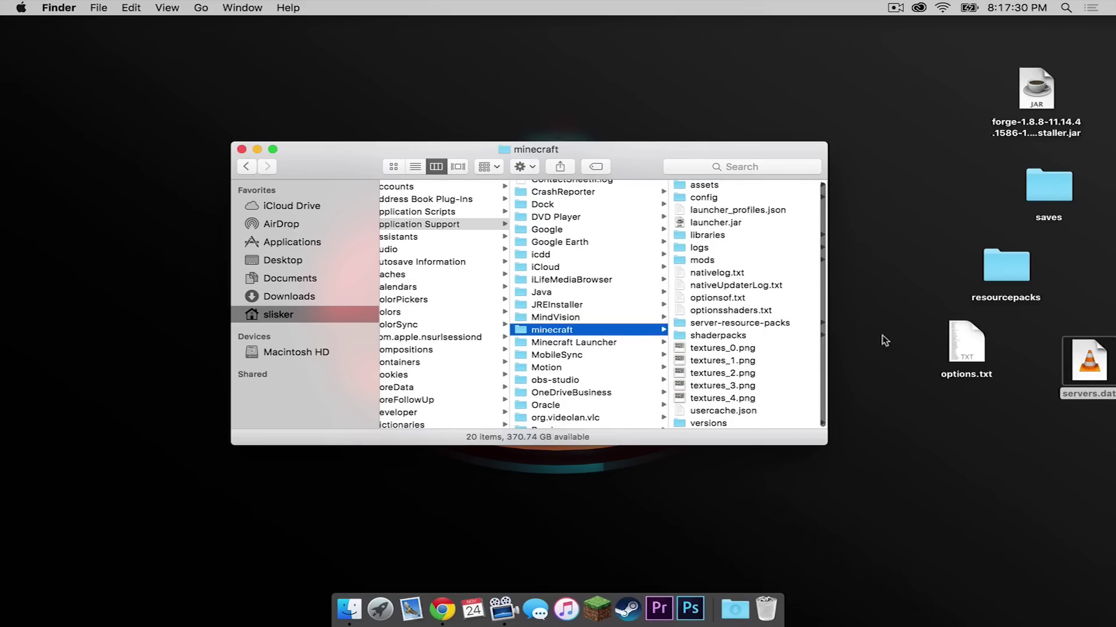
Step: Move everything remaining in the minecraft folder, including versions, to the Trash and minimize the Finder window
{"action": "scroll", "coordinate": [765, 330], "scroll_direction": "up", "scroll_amount": 2}
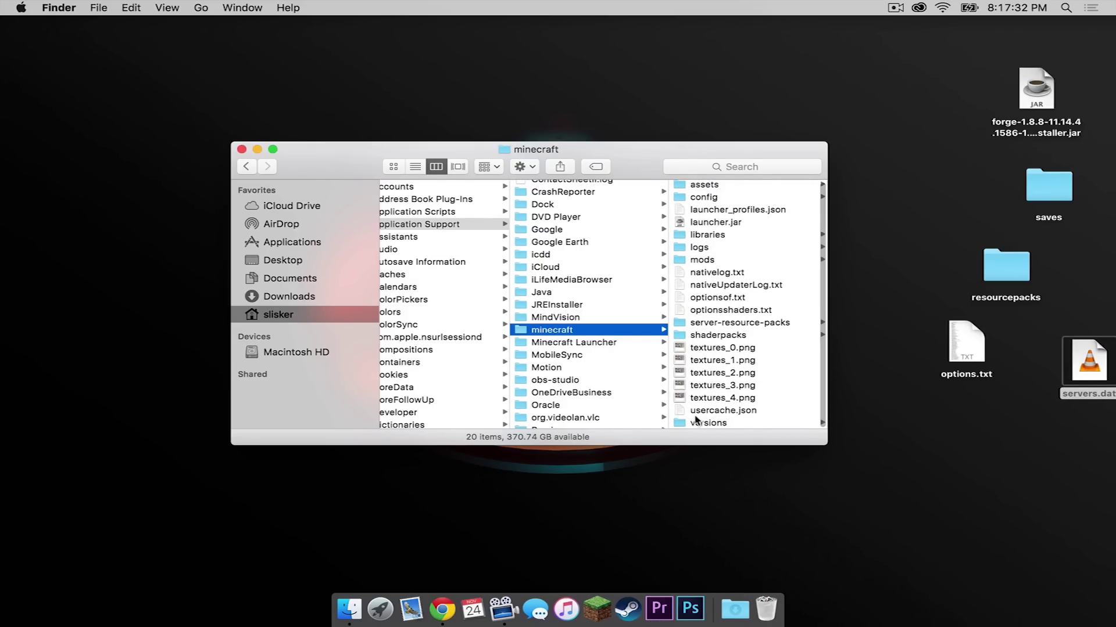
{"action": "left_click", "coordinate": [703, 423]}
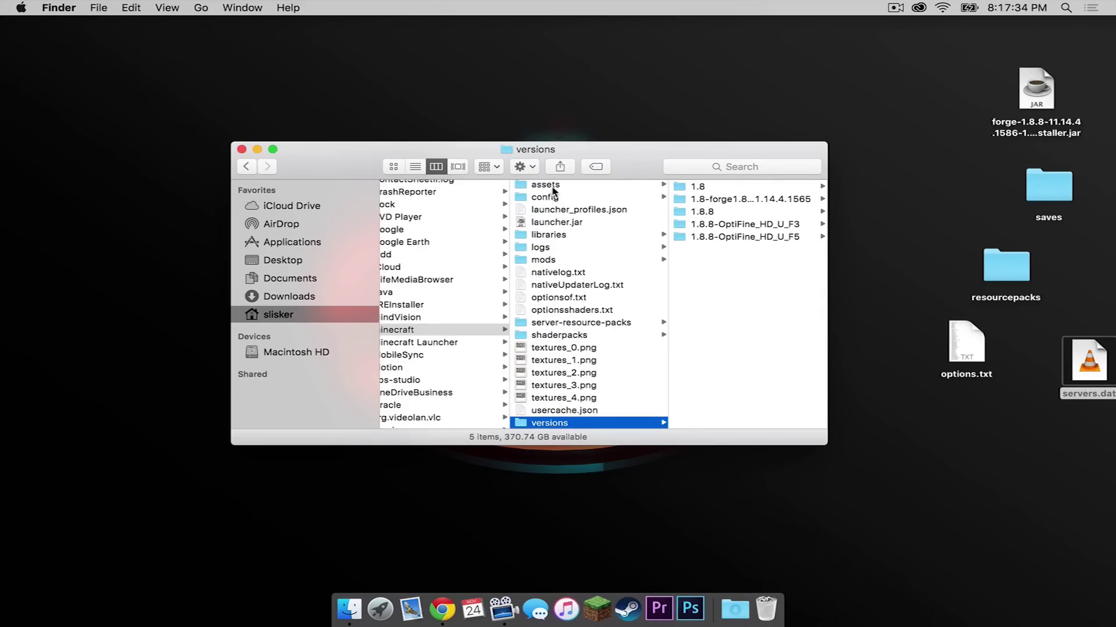
{"action": "key", "text": "super+a"}
{"action": "left_click_drag", "start_coordinate": [550, 218], "coordinate": [765, 607]}
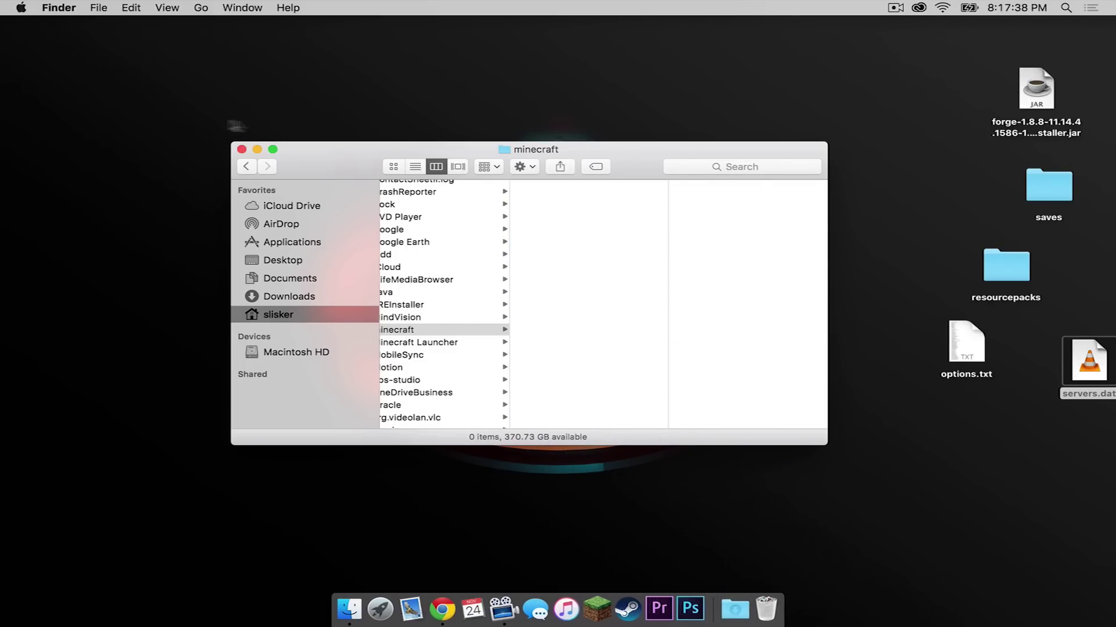
{"action": "left_click", "coordinate": [256, 150]}
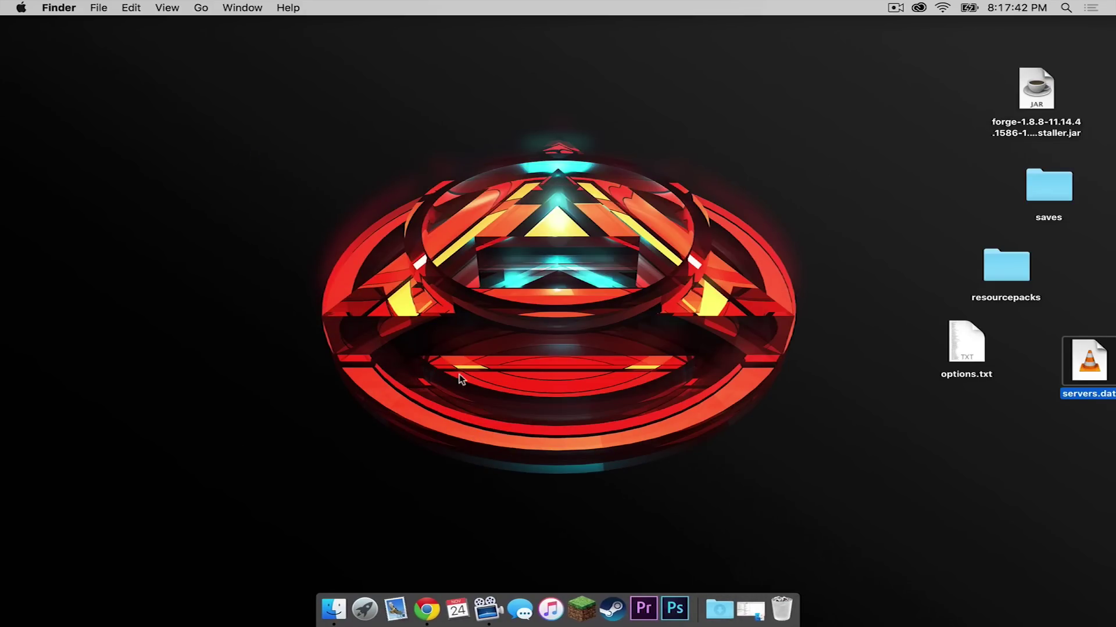
Step: Run Minecraft 1.8.8 once from the Minecraft Launcher to regenerate its files, and quit the game
{"action": "left_click", "coordinate": [581, 609]}
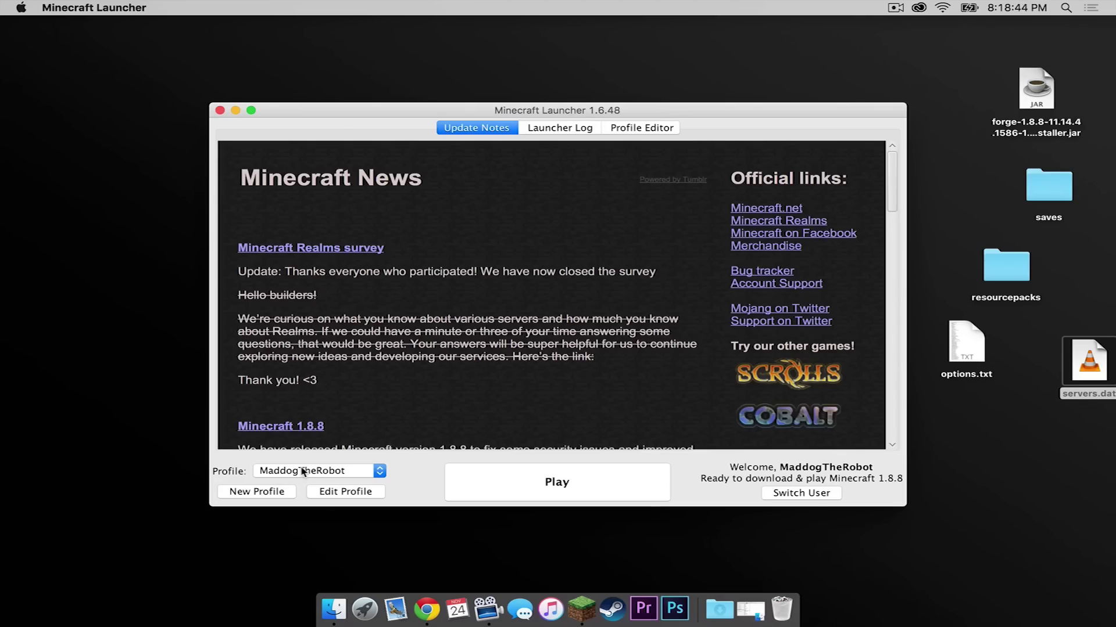
{"action": "left_click", "coordinate": [604, 487]}
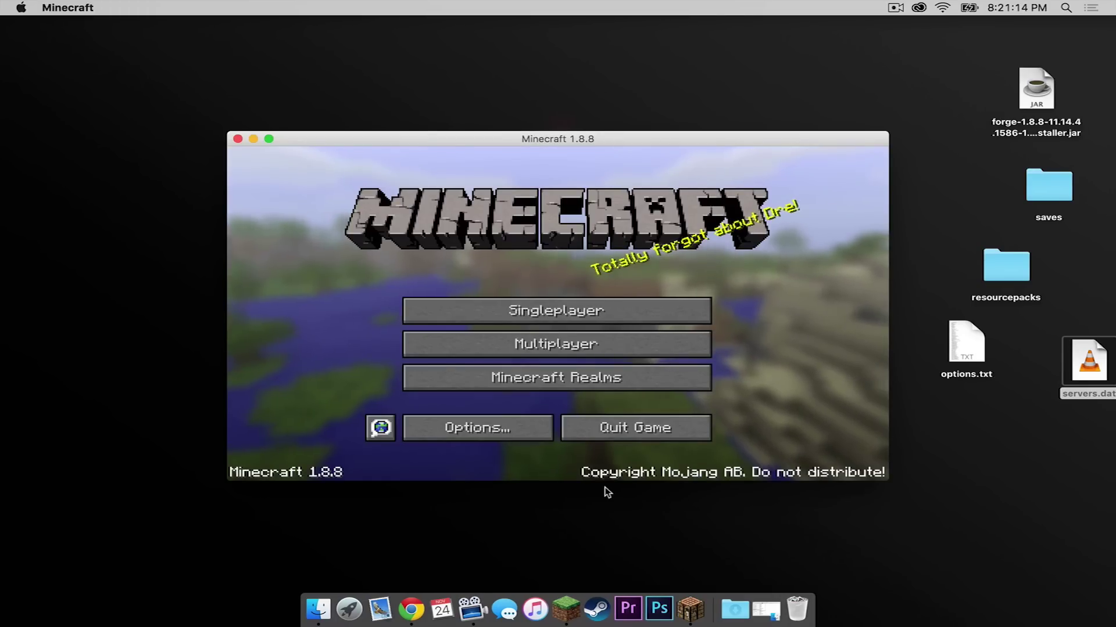
{"action": "left_click", "coordinate": [612, 430]}
{"action": "left_click", "coordinate": [611, 430]}
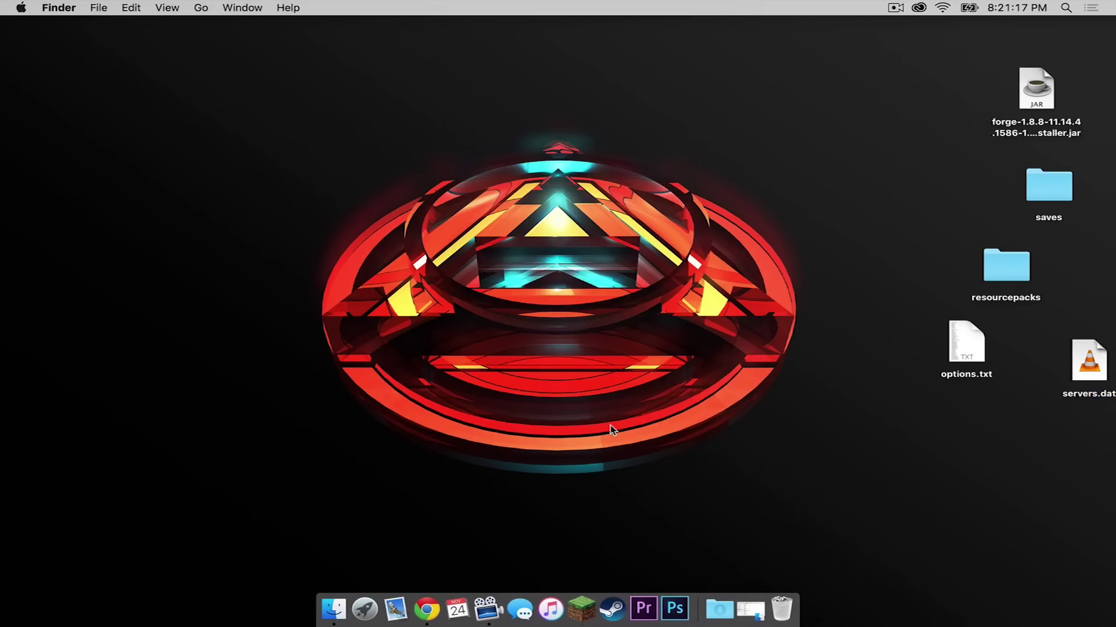
Step: Move saves, resourcepacks, options.txt and servers.dat back into the minecraft folder, replacing all existing items, and close the Finder window
{"action": "left_click", "coordinate": [750, 609]}
{"action": "left_click_drag", "start_coordinate": [632, 143], "coordinate": [586, 120]}
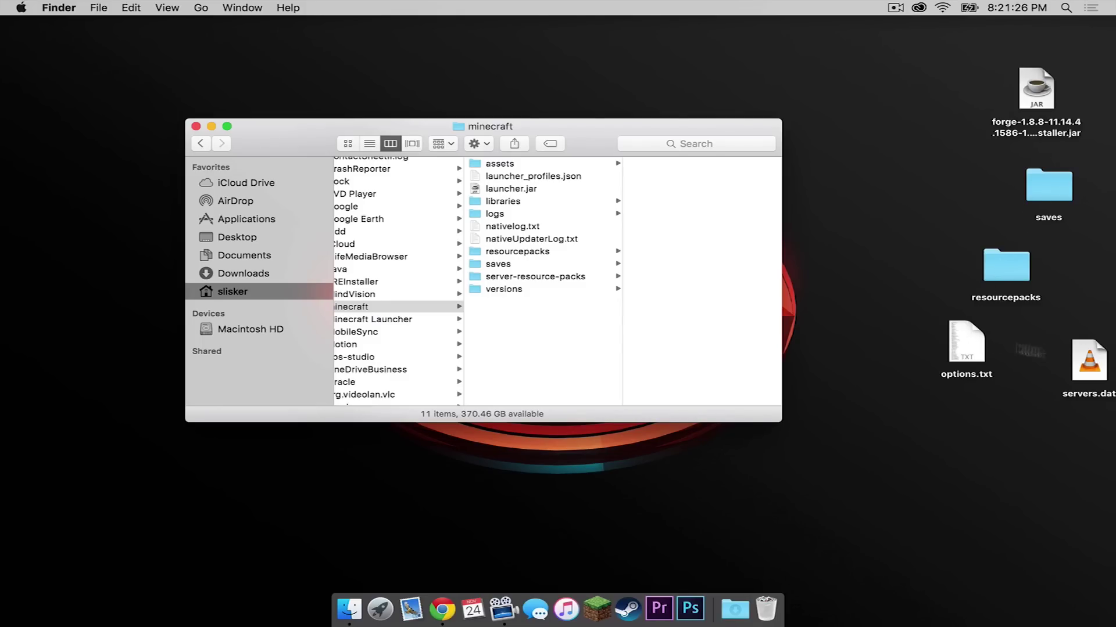
{"action": "left_click_drag", "start_coordinate": [1099, 480], "coordinate": [947, 194]}
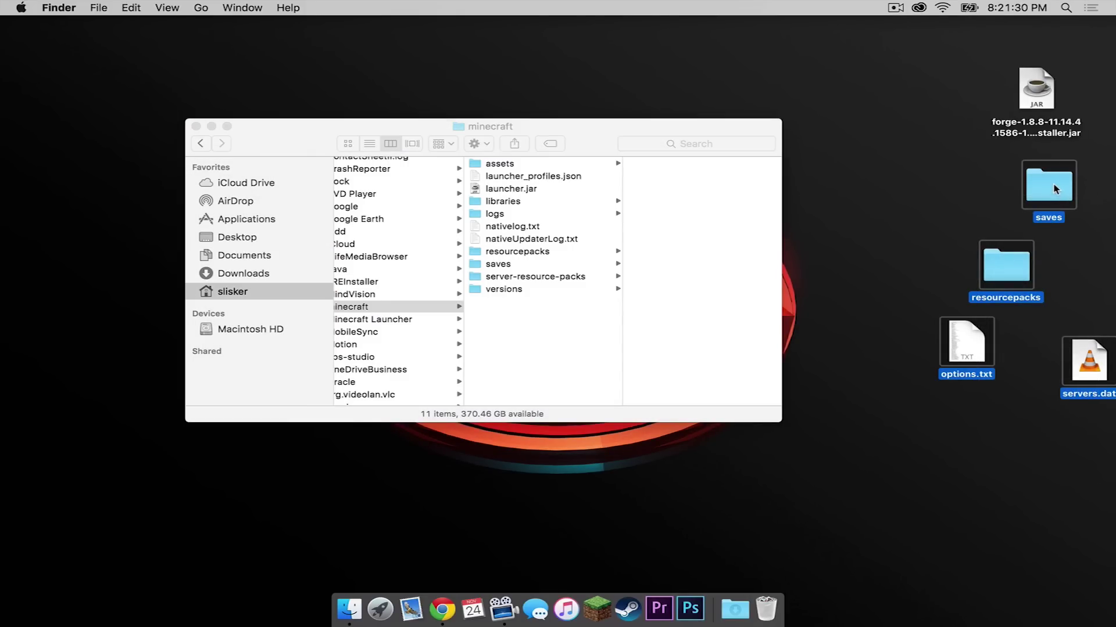
{"action": "left_click_drag", "start_coordinate": [1056, 190], "coordinate": [529, 316]}
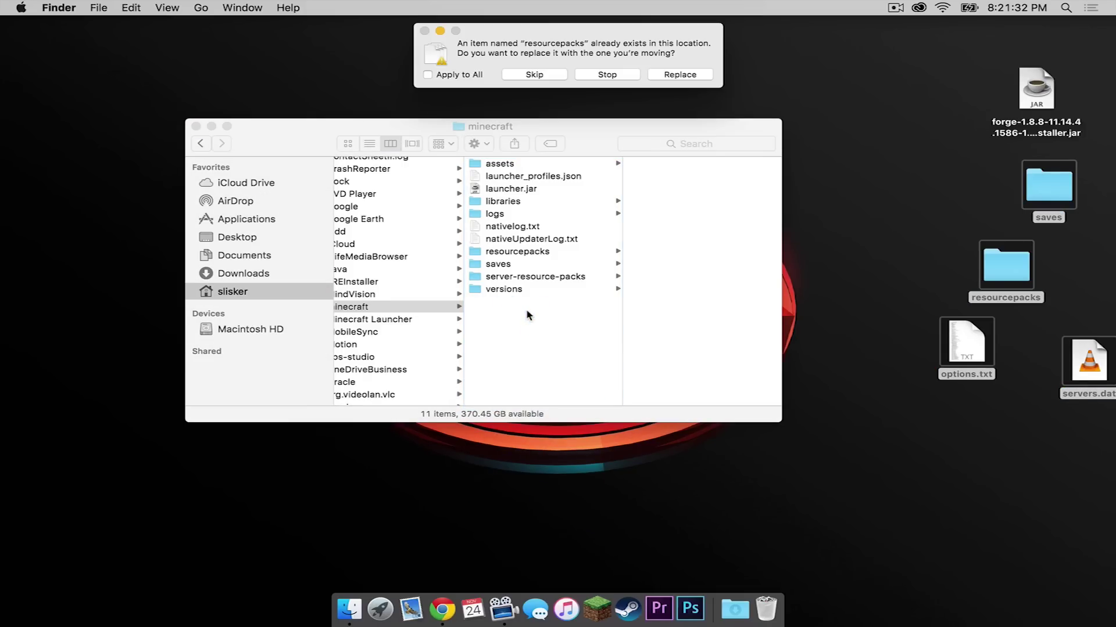
{"action": "left_click", "coordinate": [465, 76]}
{"action": "left_click", "coordinate": [680, 75]}
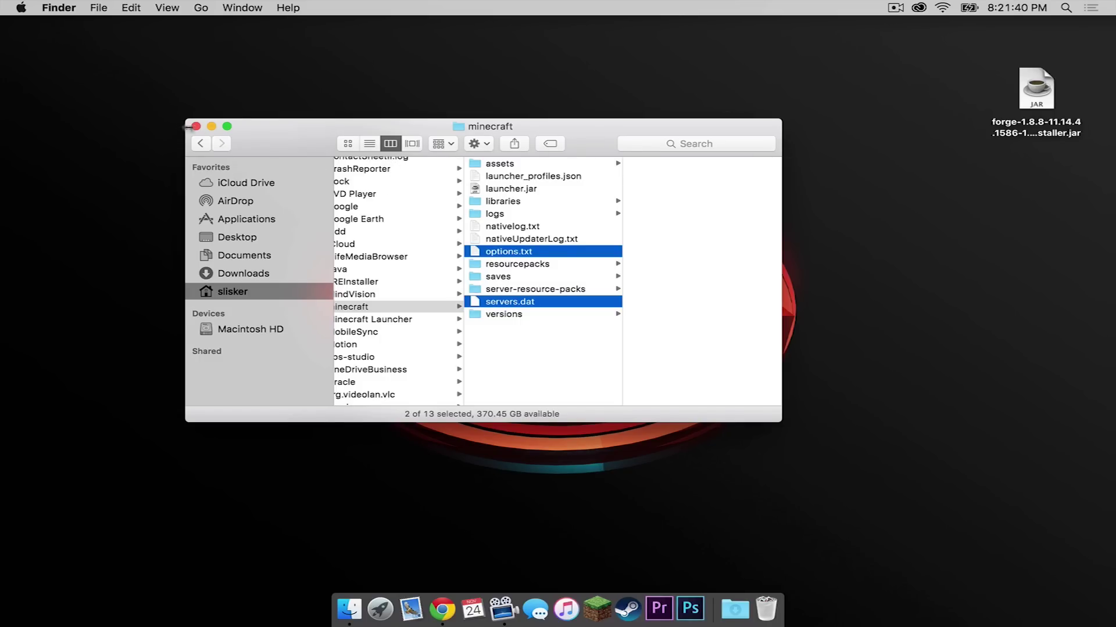
{"action": "left_click", "coordinate": [197, 126]}
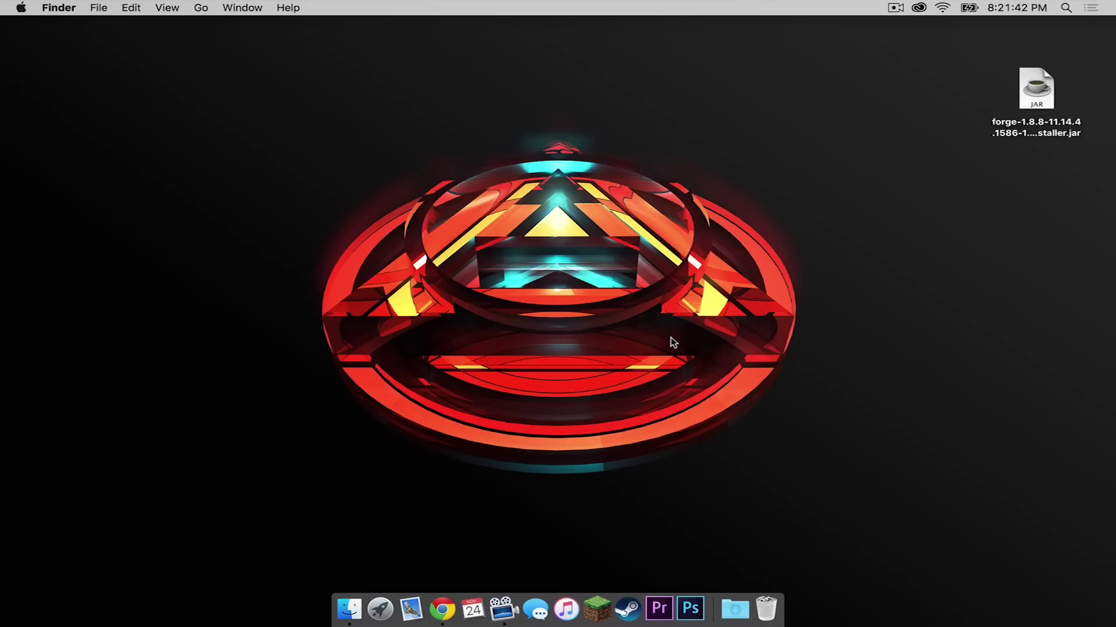
Step: In the Minecraft Launcher, create and save a new profile named 1.8.8 that uses version release 1.8.8
{"action": "left_click", "coordinate": [599, 607]}
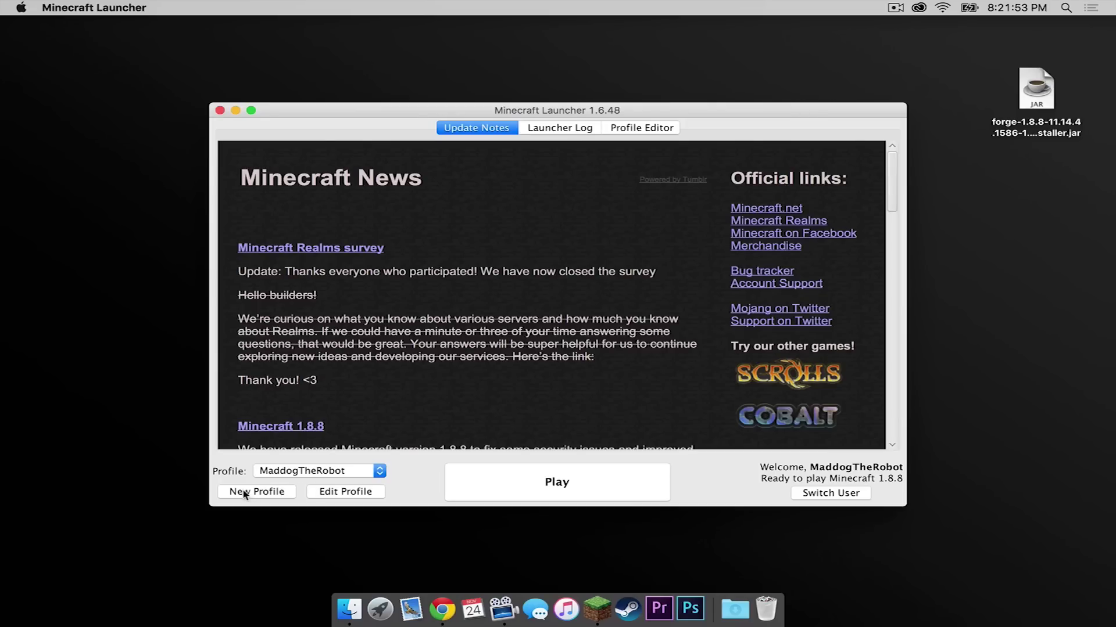
{"action": "left_click", "coordinate": [244, 493]}
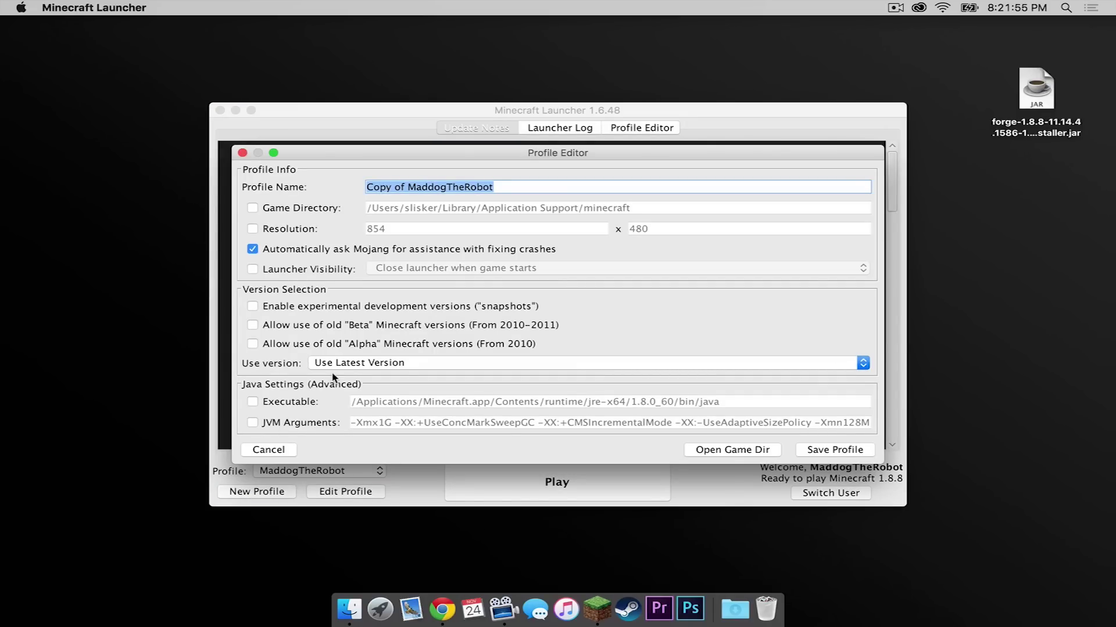
{"action": "type", "text": "1.8.8"}
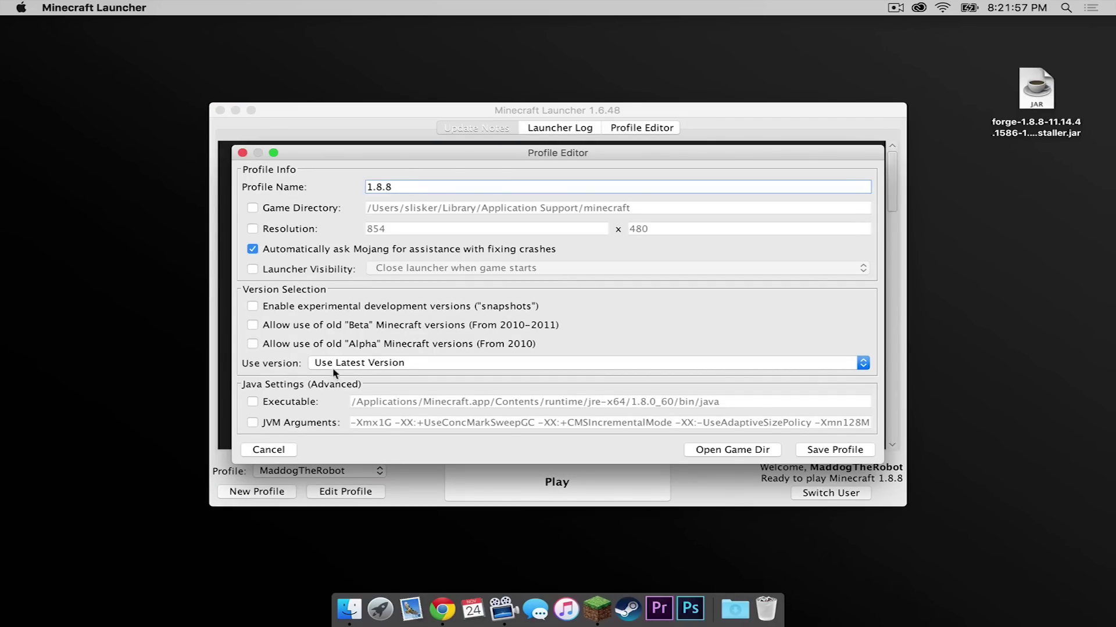
{"action": "left_click", "coordinate": [335, 368]}
{"action": "left_click", "coordinate": [335, 391]}
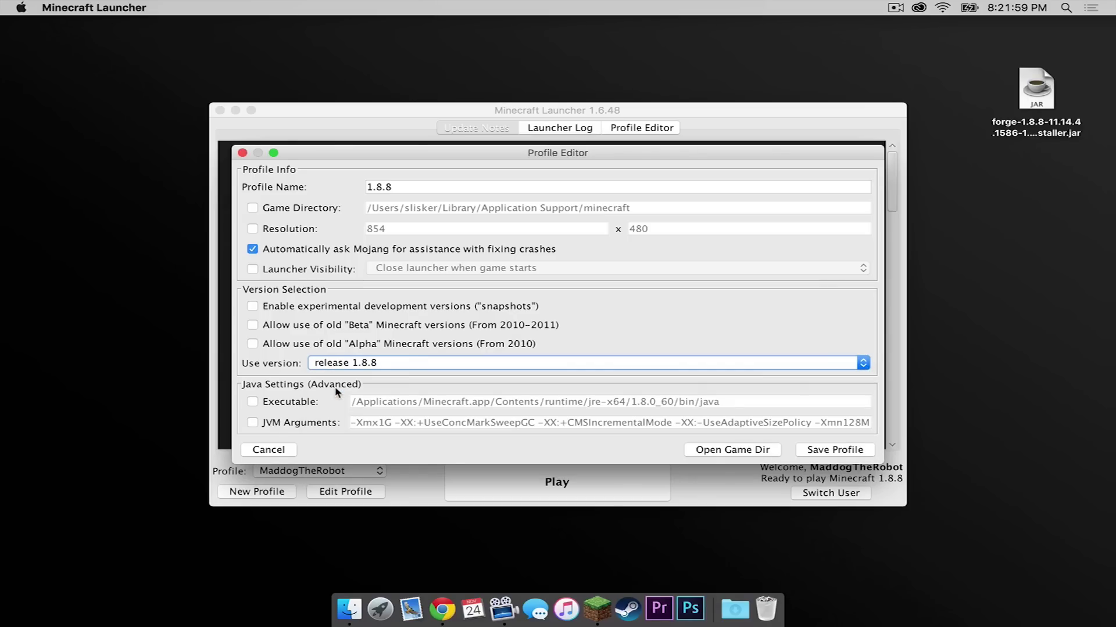
{"action": "left_click", "coordinate": [845, 451]}
Step: Run the game once with the 1.8.8 profile, and quit from the title screen
{"action": "left_click", "coordinate": [274, 471]}
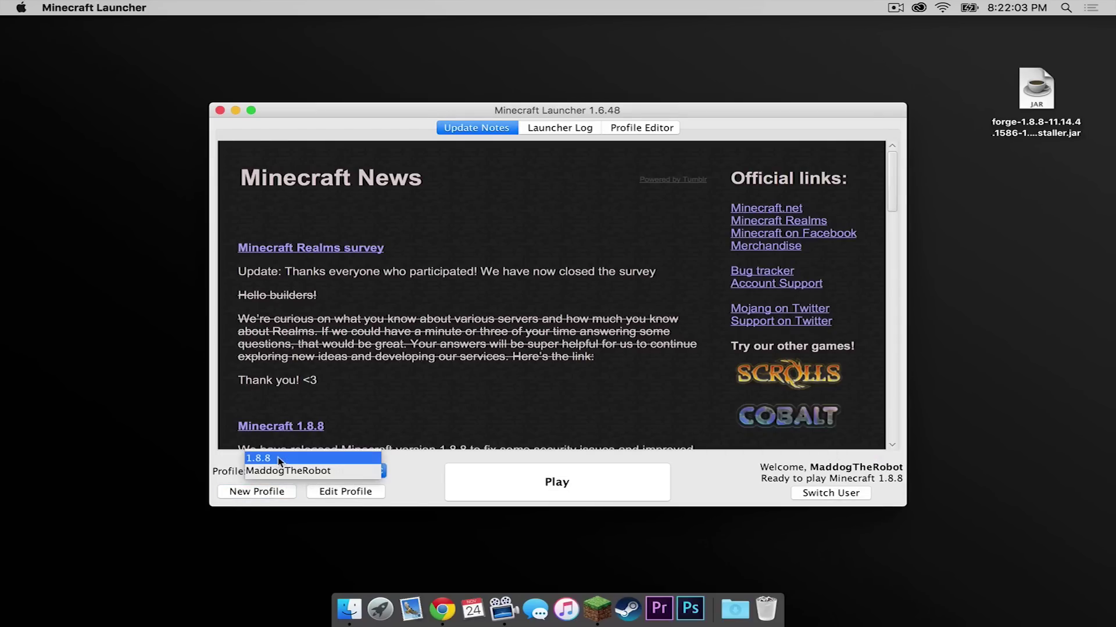
{"action": "left_click", "coordinate": [277, 458]}
{"action": "left_click", "coordinate": [503, 475]}
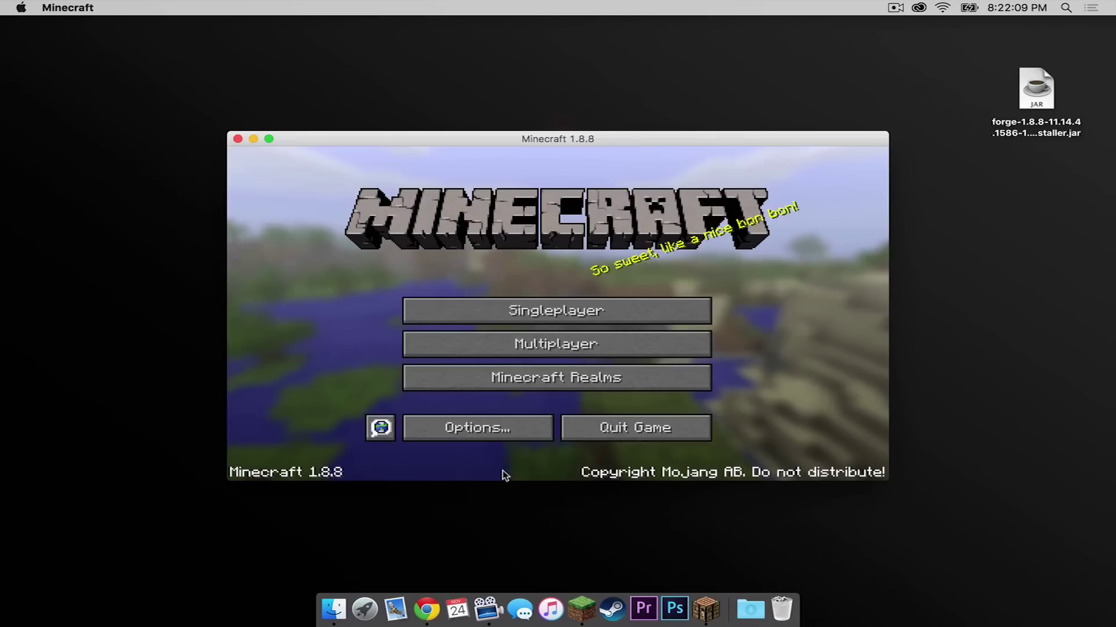
{"action": "left_click", "coordinate": [596, 439]}
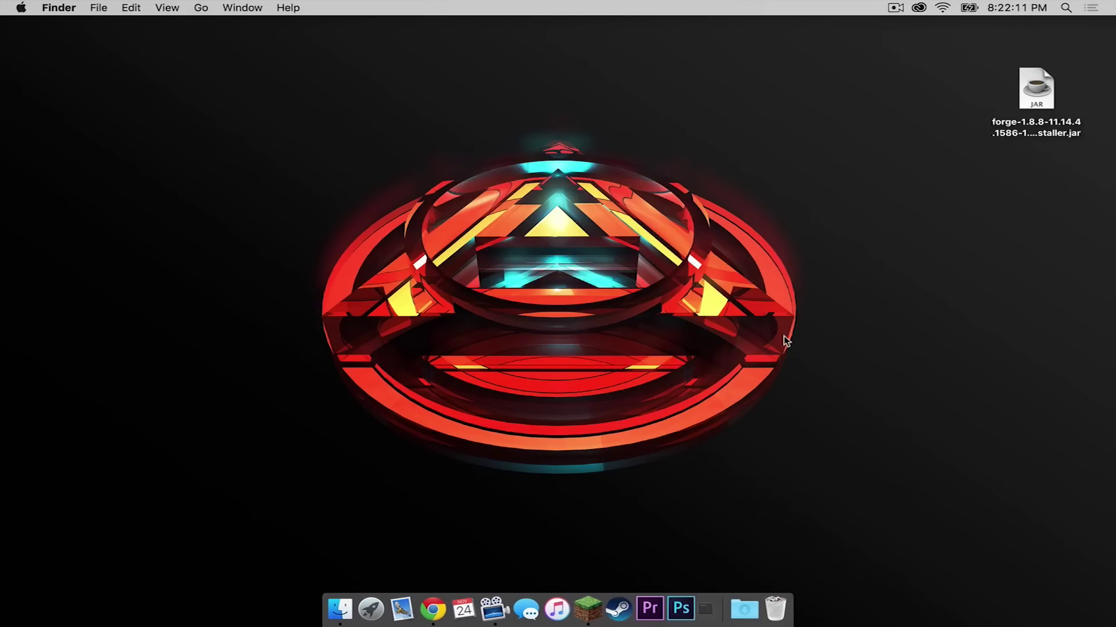
Step: Install the Forge client from the 1.8.8 installer jar on the desktop, and move the jar and its log file to the Trash
{"action": "double_click", "coordinate": [1034, 80]}
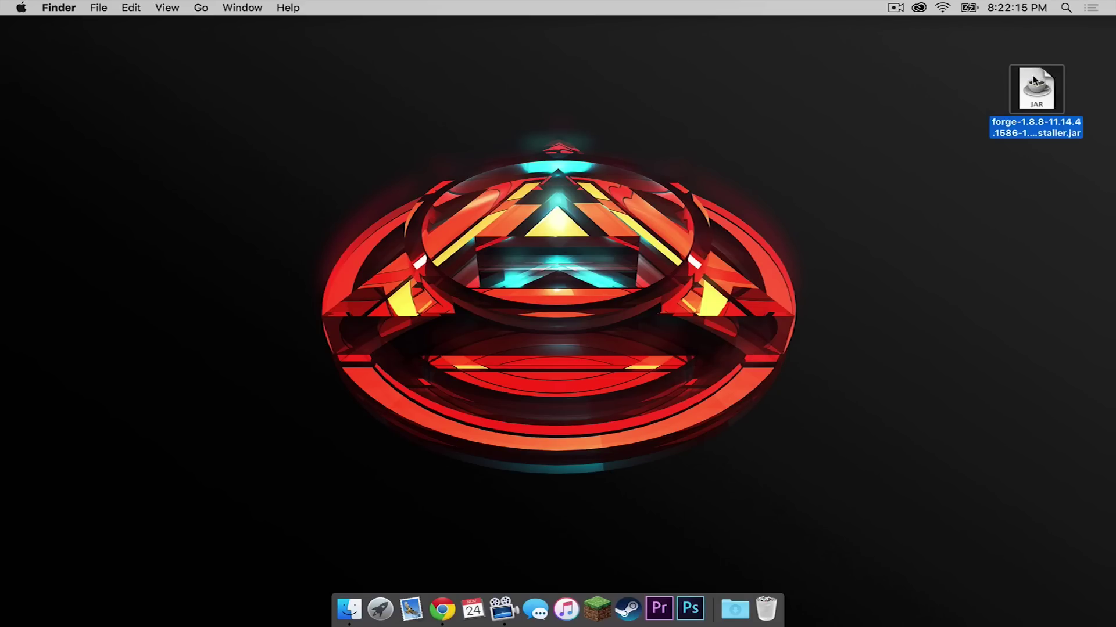
{"action": "left_click", "coordinate": [696, 232]}
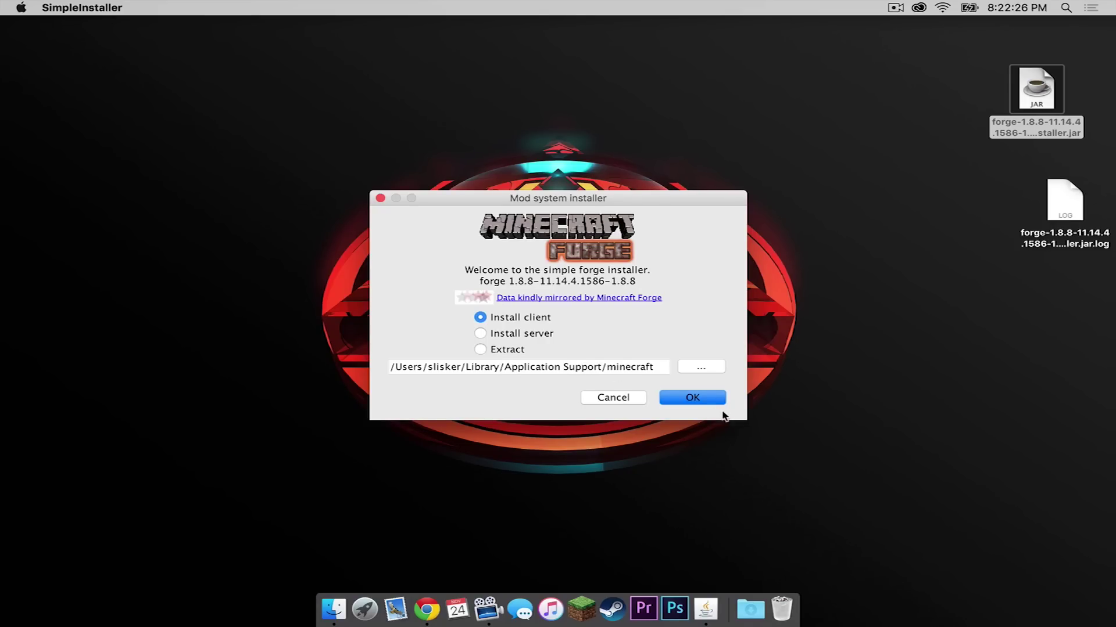
{"action": "left_click", "coordinate": [696, 399]}
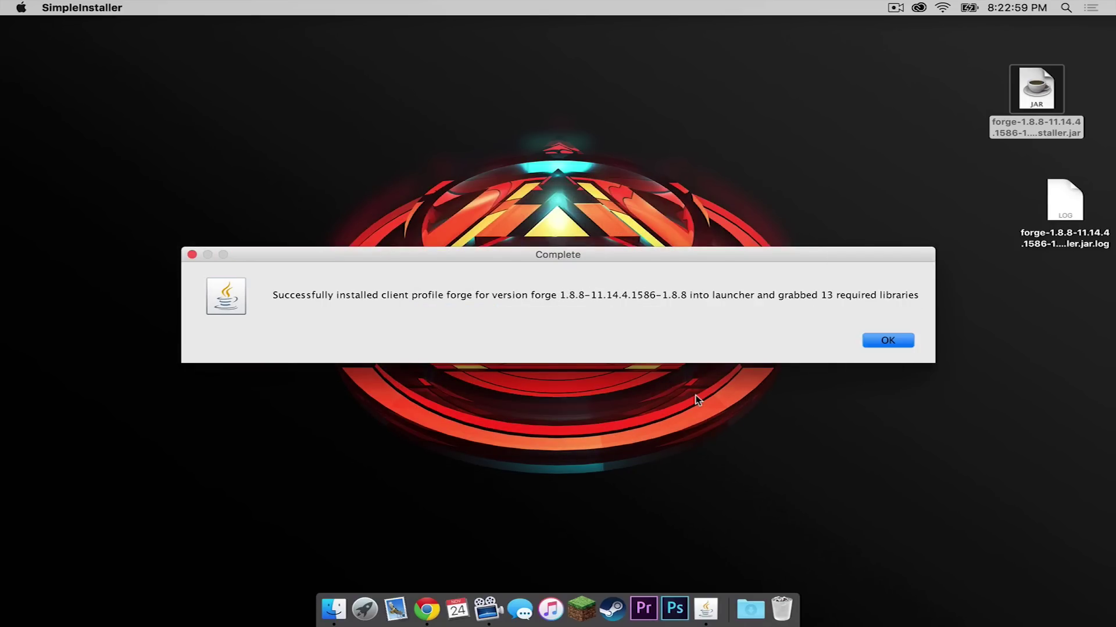
{"action": "left_click", "coordinate": [897, 344]}
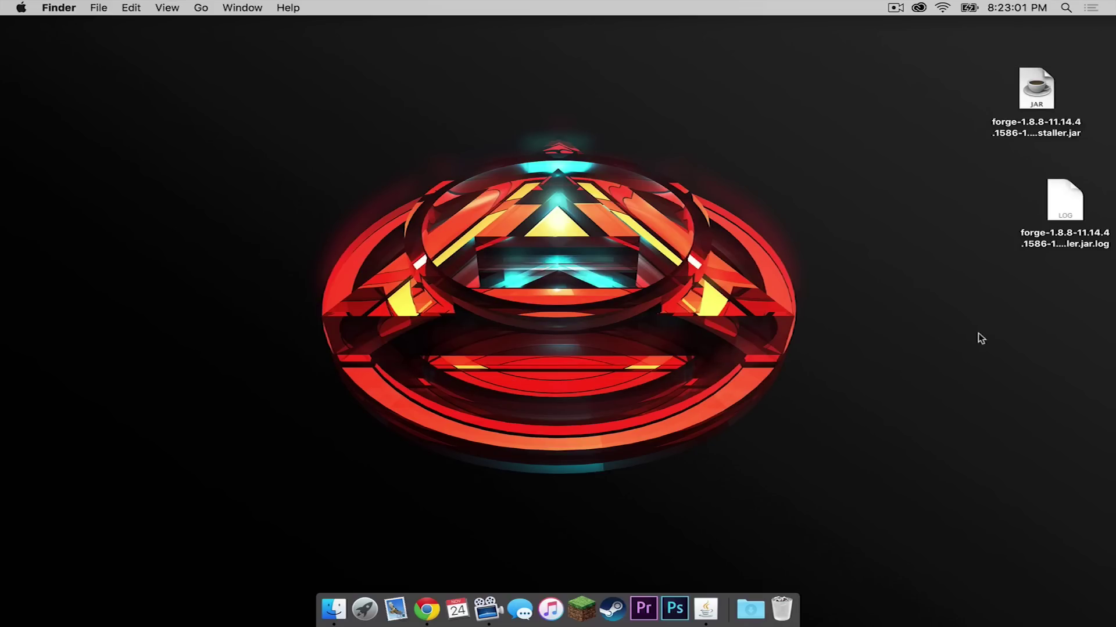
{"action": "left_click_drag", "start_coordinate": [1037, 334], "coordinate": [1033, 102]}
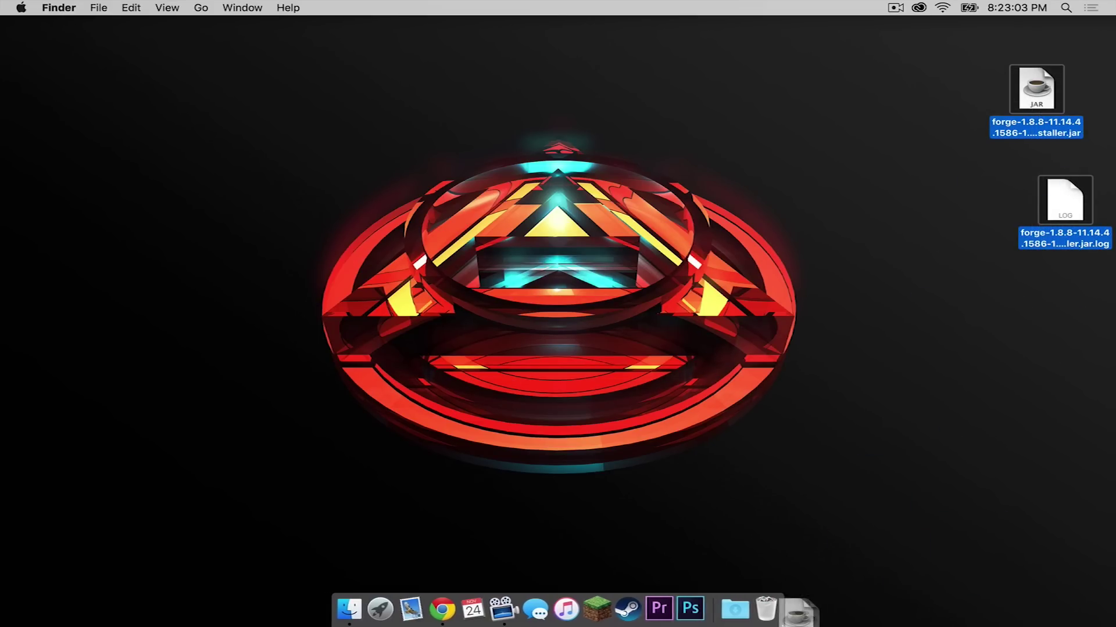
{"action": "left_click_drag", "start_coordinate": [764, 606], "coordinate": [765, 606]}
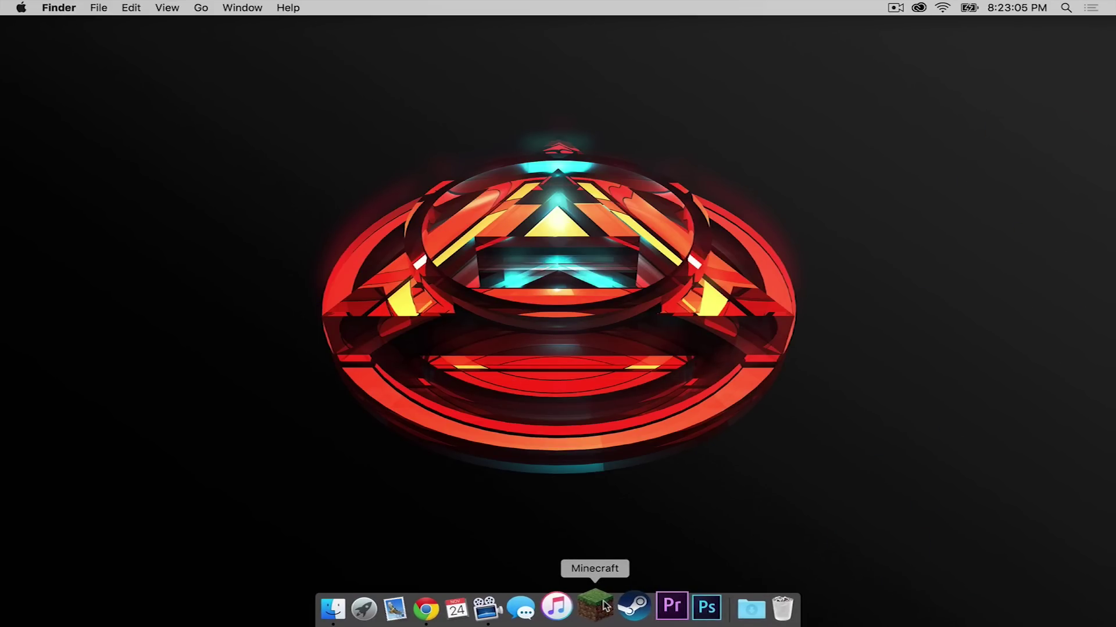
Step: Open the Minecraft Launcher again and start the game with the forge profile
{"action": "left_click", "coordinate": [580, 609]}
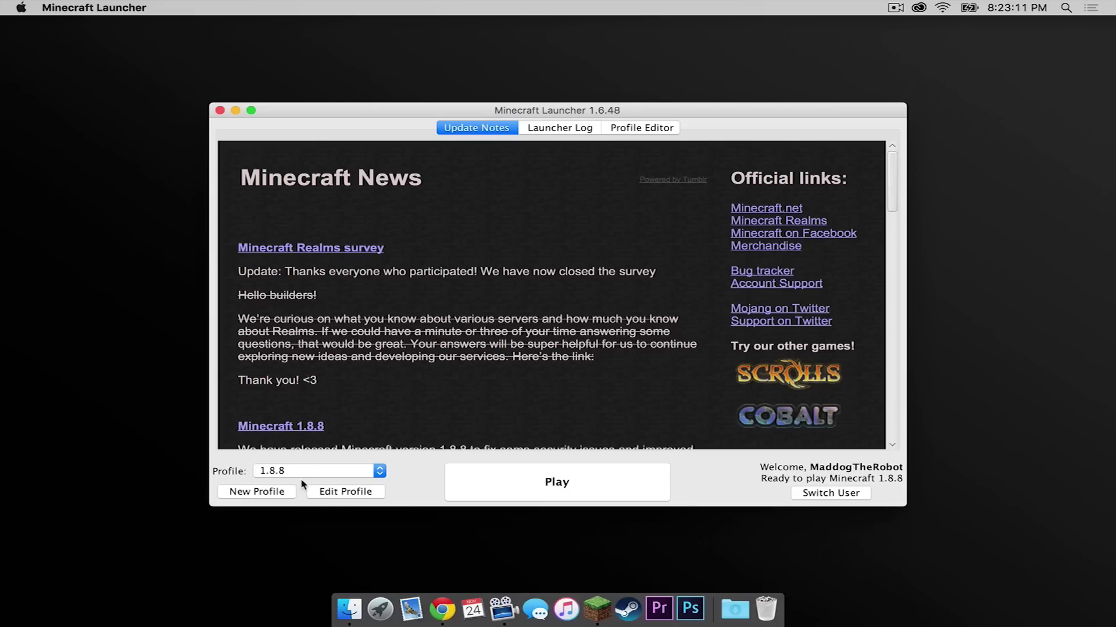
{"action": "left_click", "coordinate": [299, 473]}
{"action": "left_click", "coordinate": [289, 501]}
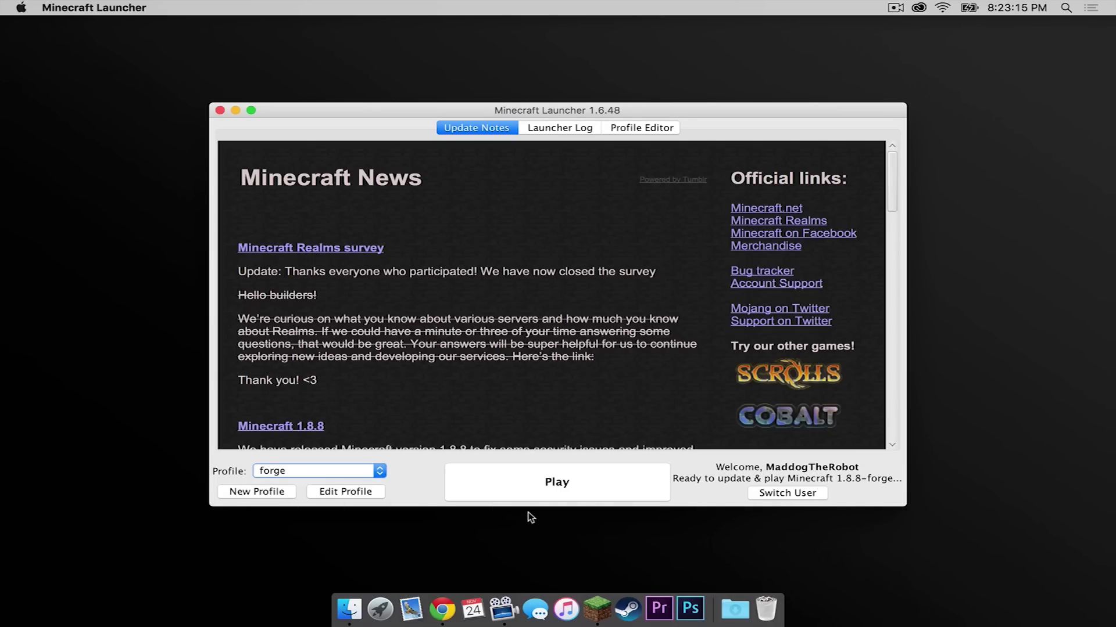
{"action": "left_click", "coordinate": [556, 483]}
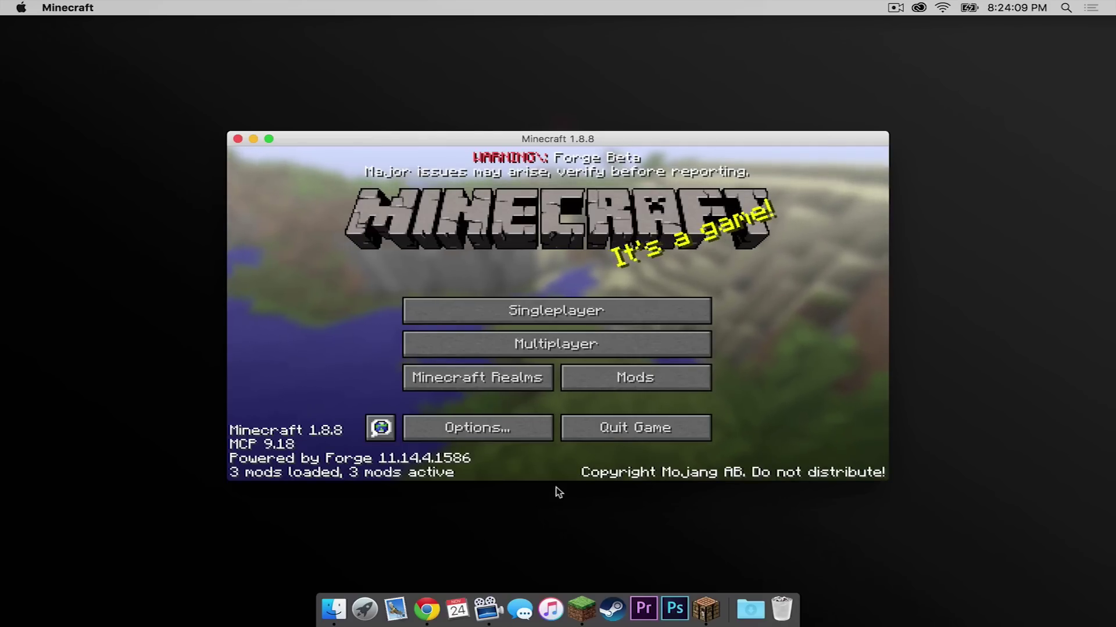
Step: Open the resource pack folder from the game's resource pack options, and select the mods folder in Finder
{"action": "left_click", "coordinate": [495, 427]}
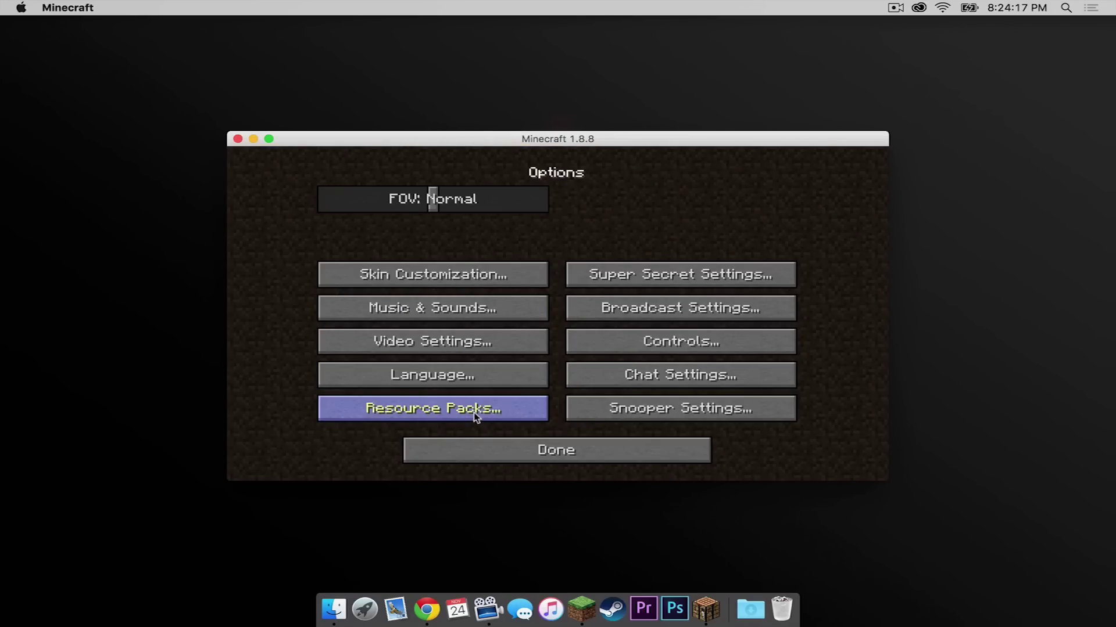
{"action": "left_click", "coordinate": [473, 412]}
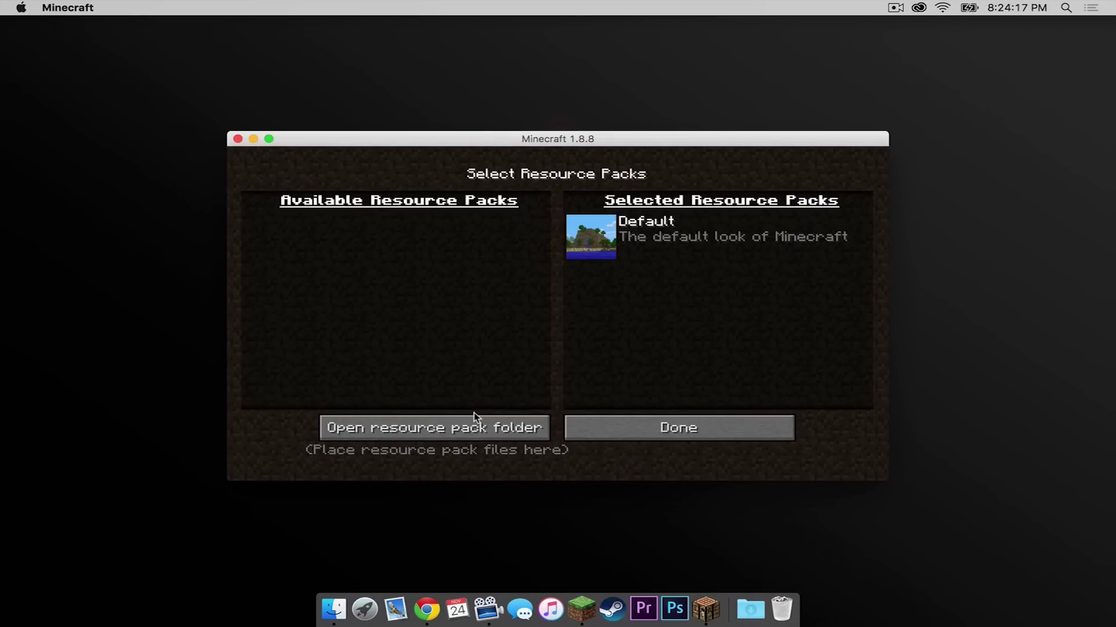
{"action": "left_click", "coordinate": [437, 433]}
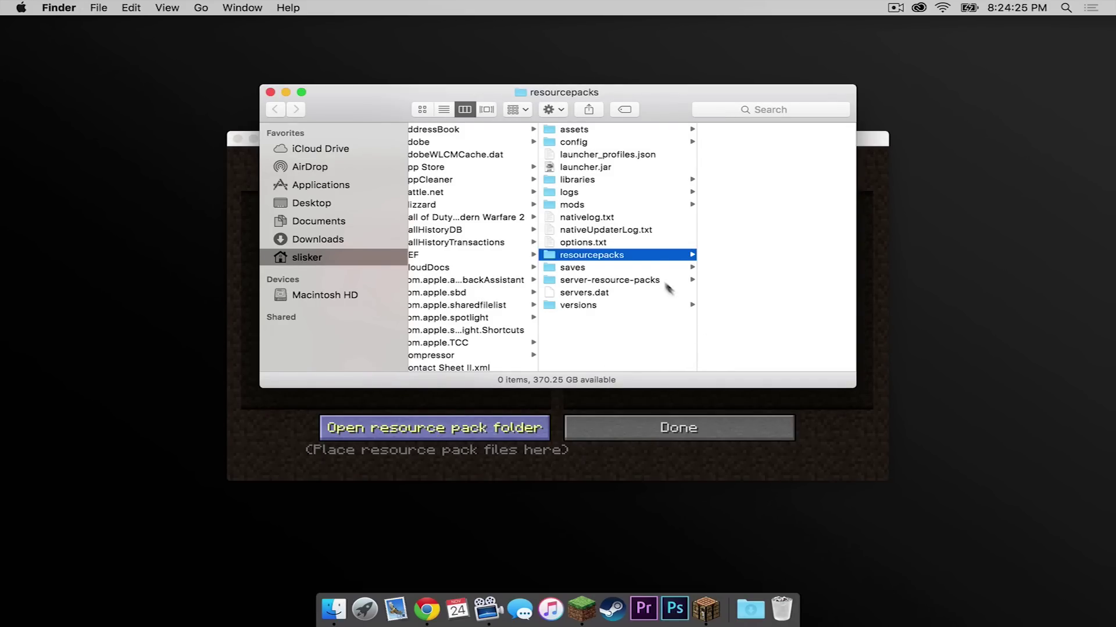
{"action": "left_click", "coordinate": [587, 205]}
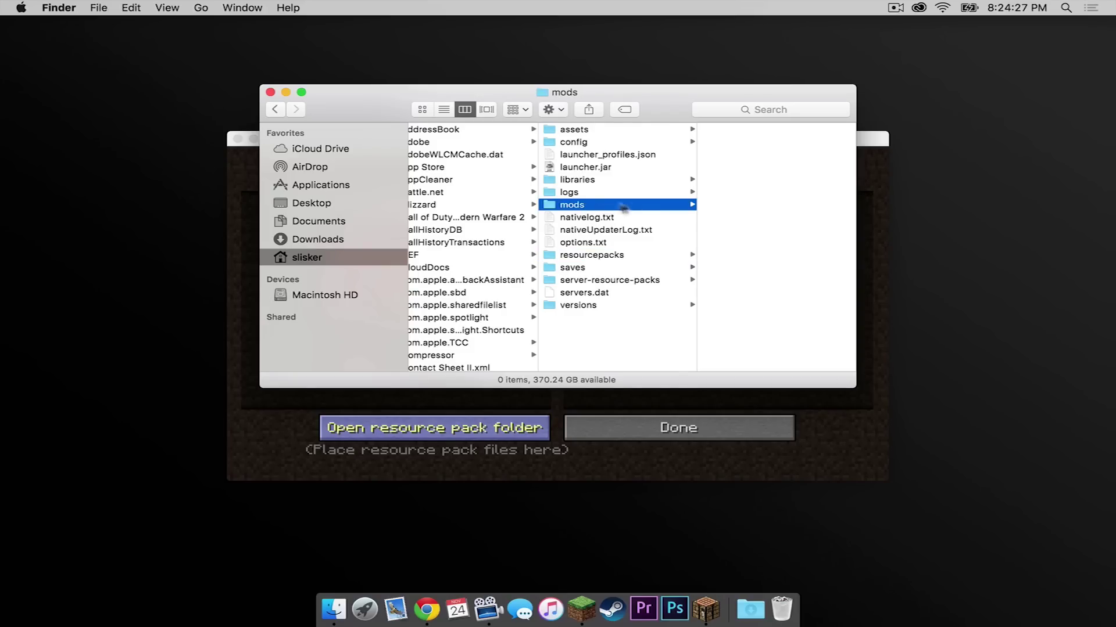